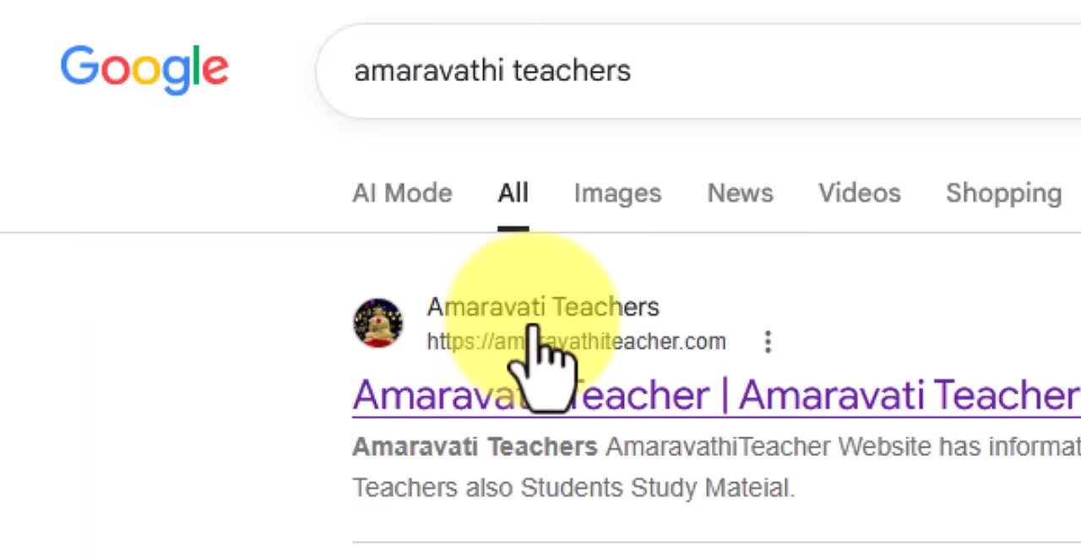
Step: Open the amaravathiteacher.com search result and follow its U DISE login links page to the U DISE PLUS login site
left_click(420, 397)
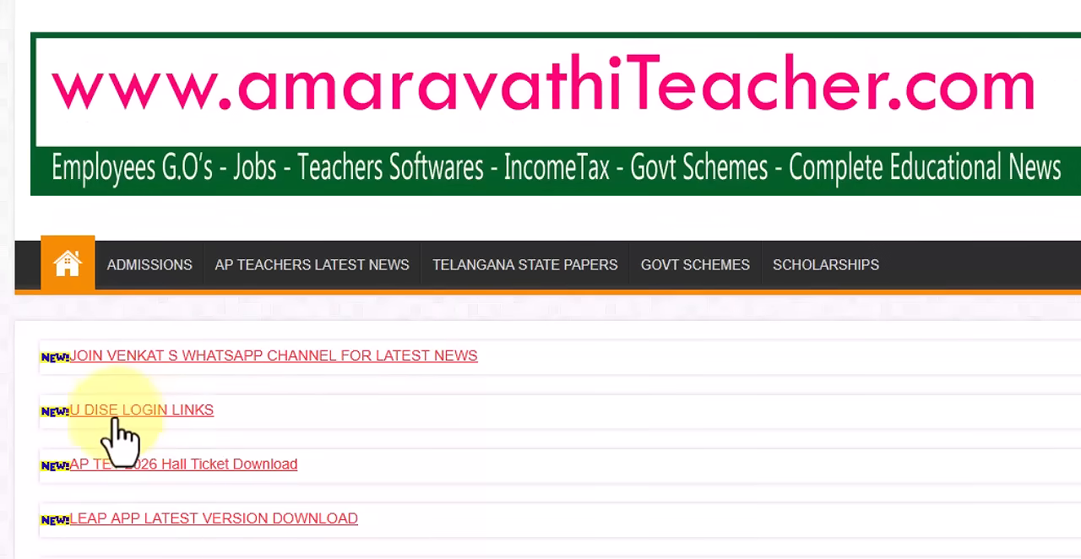
left_click(196, 422)
scroll(205, 459, "down", 5)
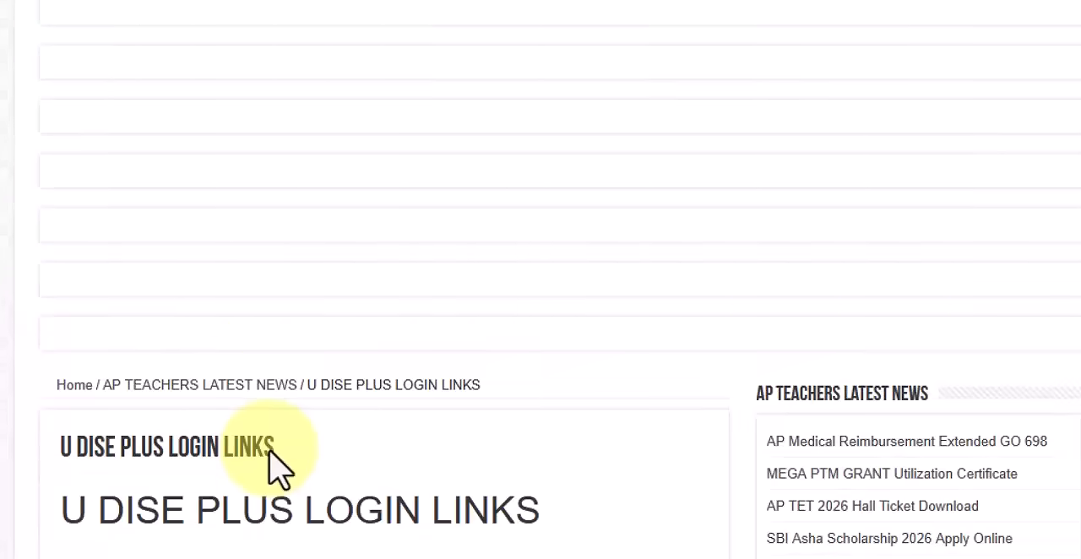
scroll(350, 429, "down", 6)
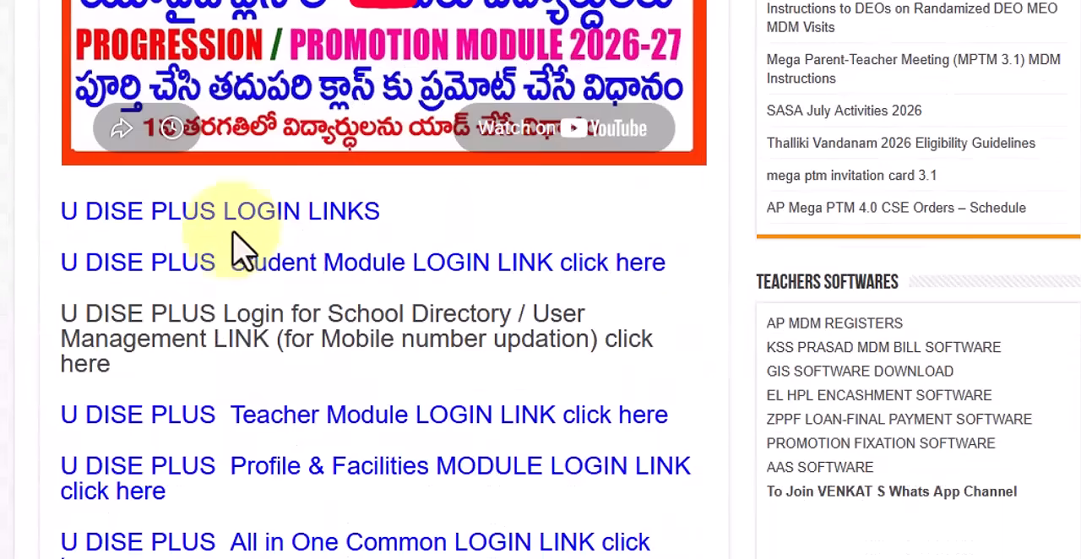
left_click(269, 218)
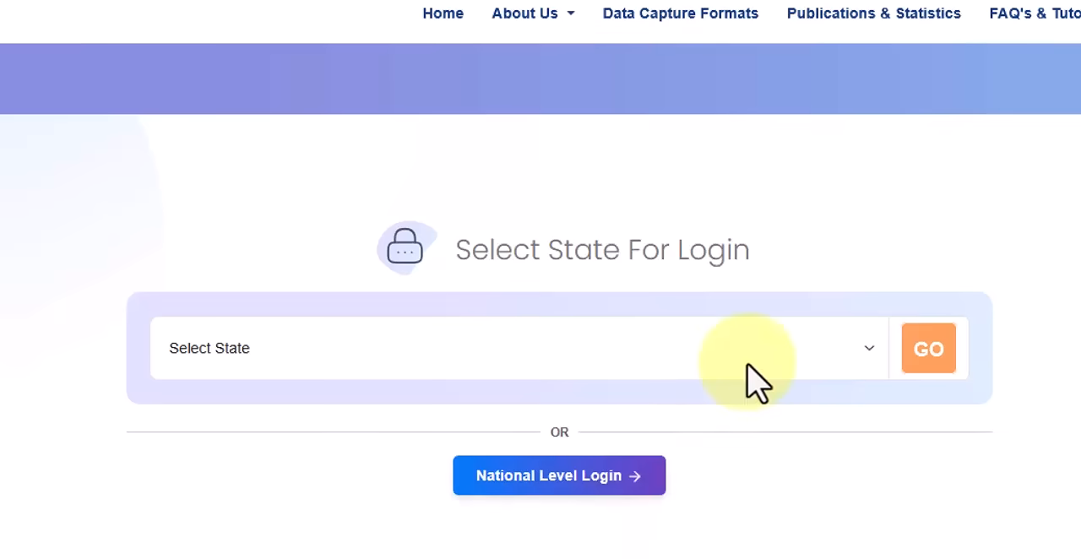
Step: Choose Andhra Pradesh as the login state and open the Students Module login
left_click(291, 359)
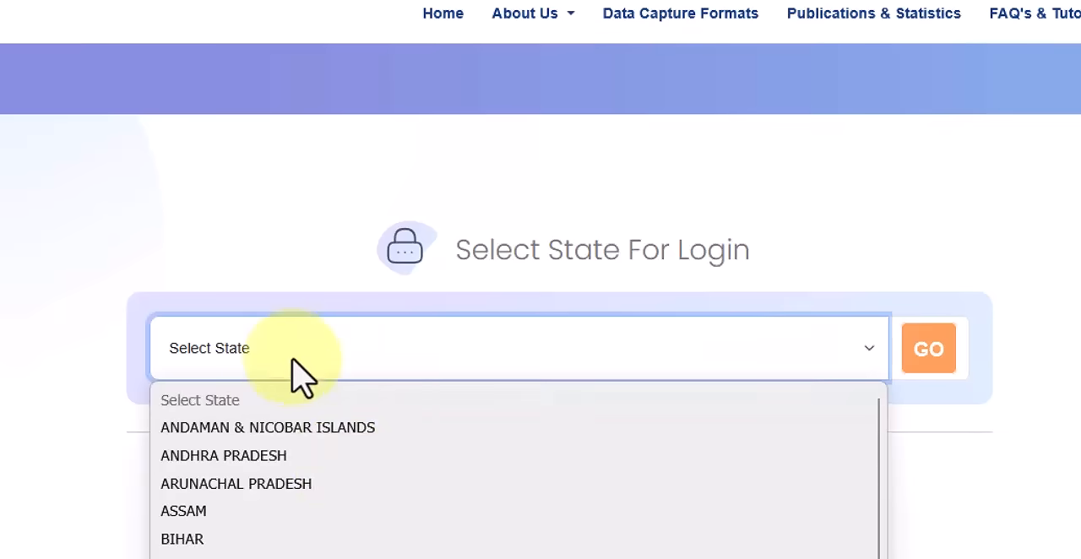
left_click(344, 458)
left_click(931, 358)
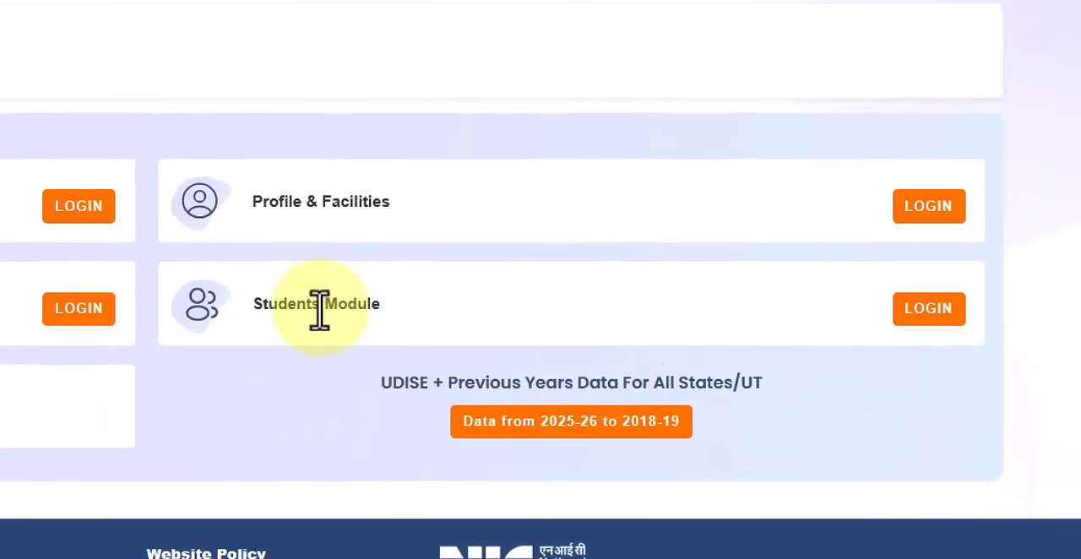
left_click(932, 326)
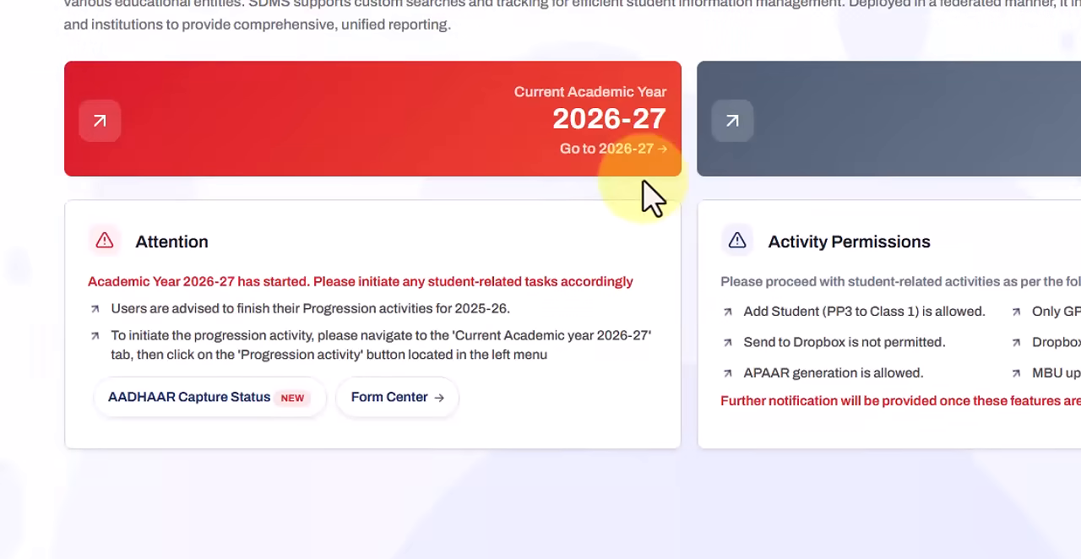
Step: Enter the current academic year 2026-27 to reach its grade-wise school details
left_click(587, 150)
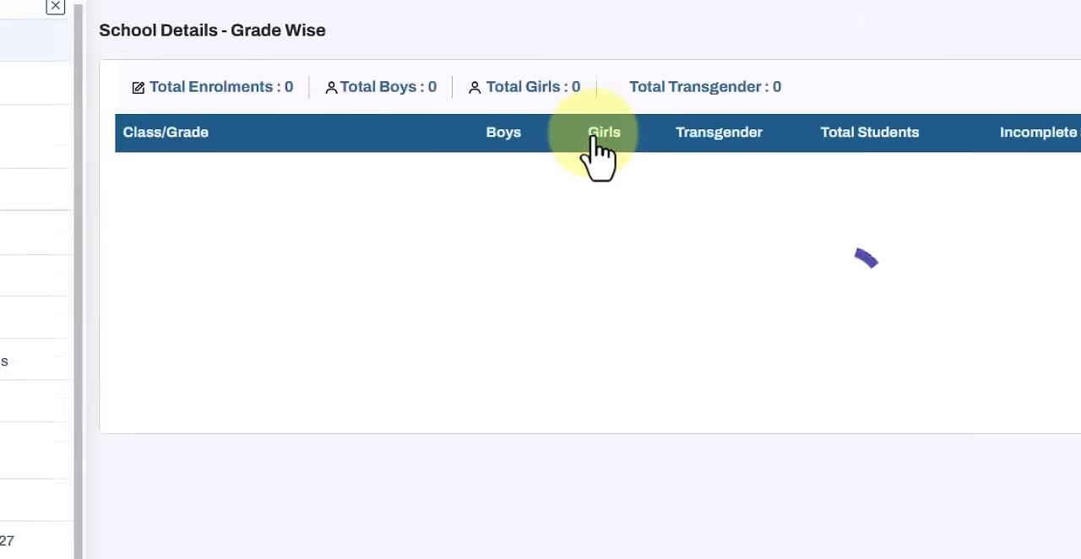
left_click(925, 365)
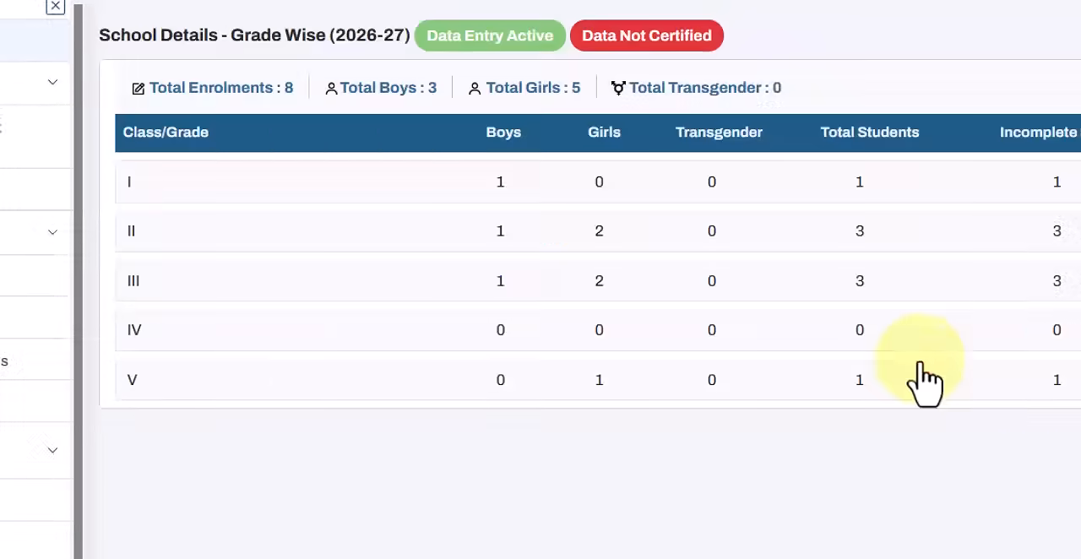
left_click(904, 459)
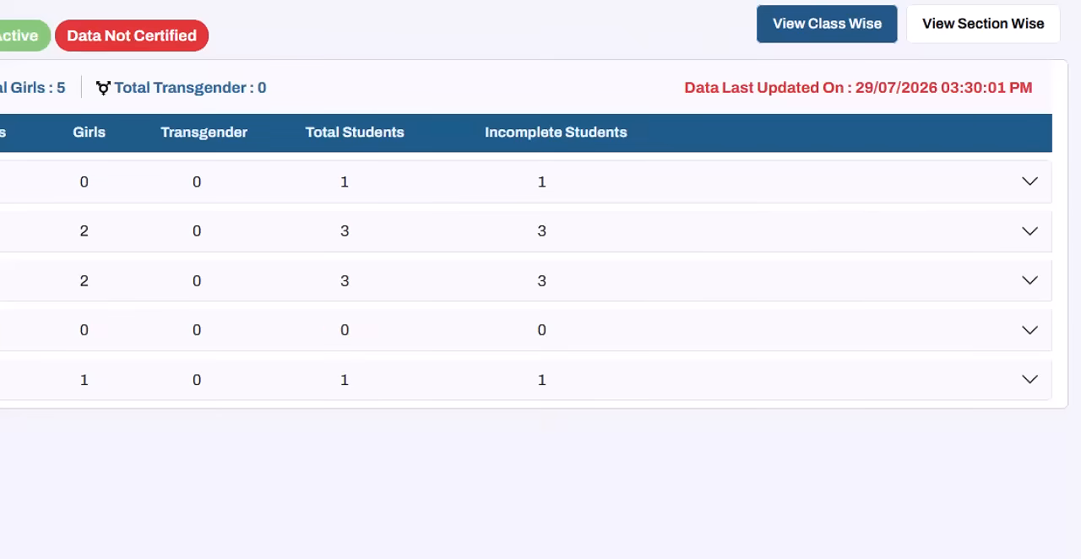
Step: Expand the Class I row and open its student records for viewing and managing
left_click(948, 191)
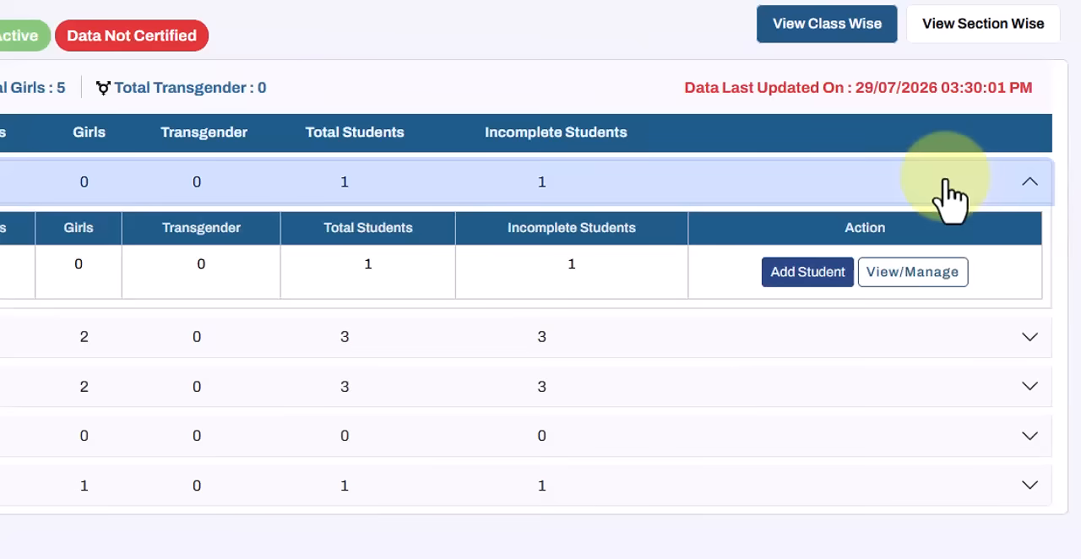
left_click(998, 183)
left_click(1030, 185)
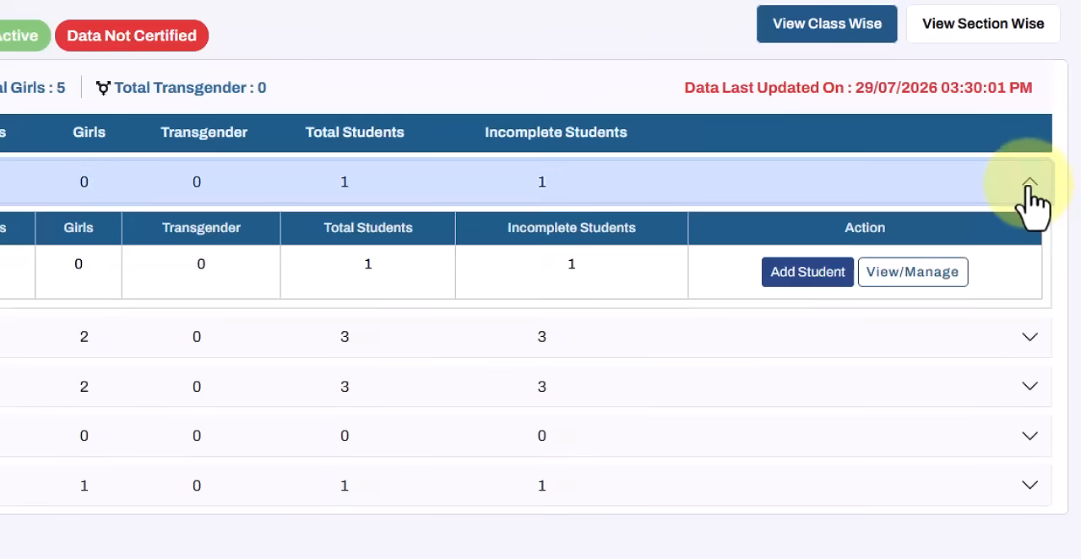
left_click(924, 279)
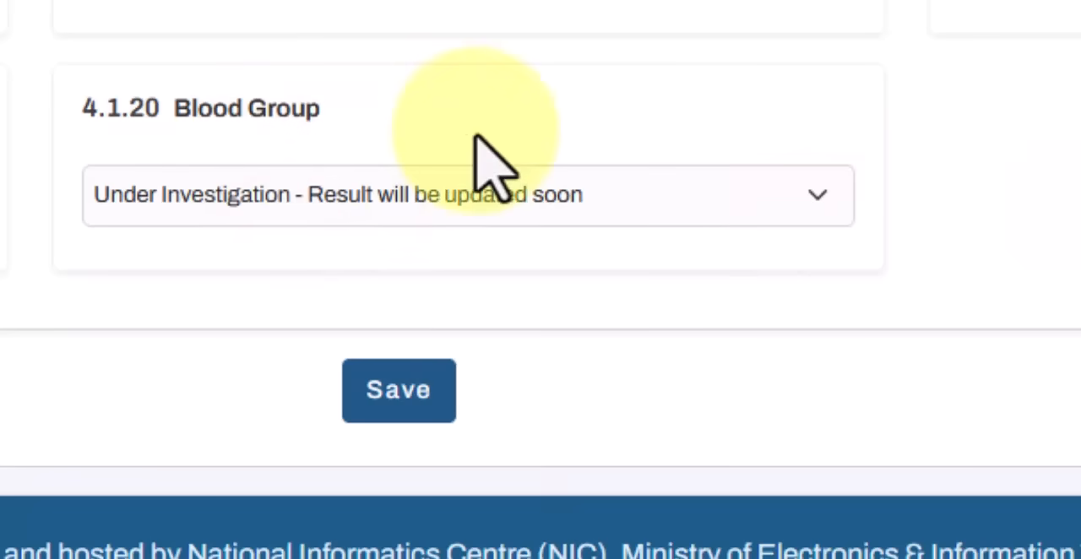
Step: Save the student's general profile and continue to the Enrolment Profile
left_click(397, 390)
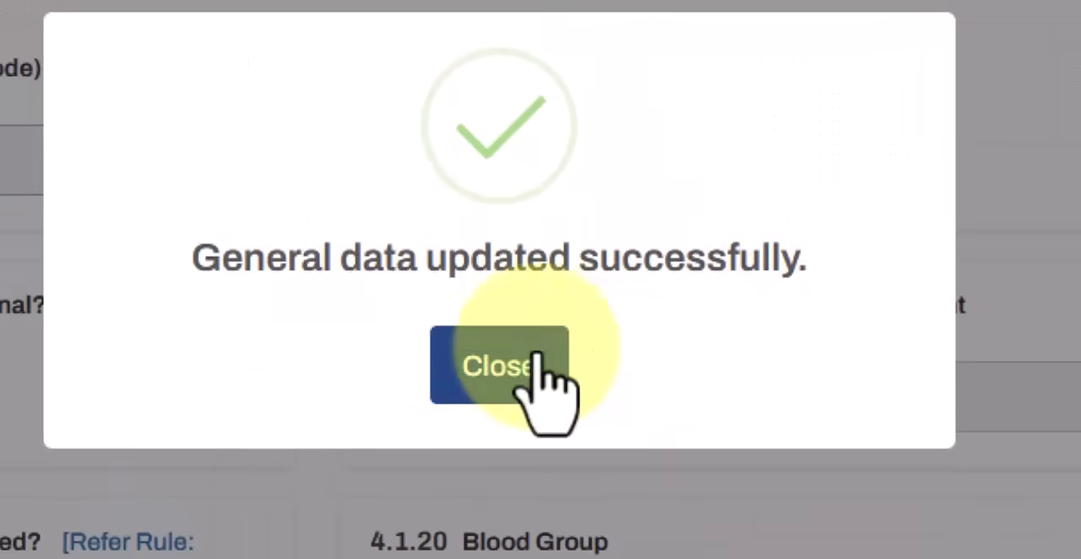
left_click(521, 380)
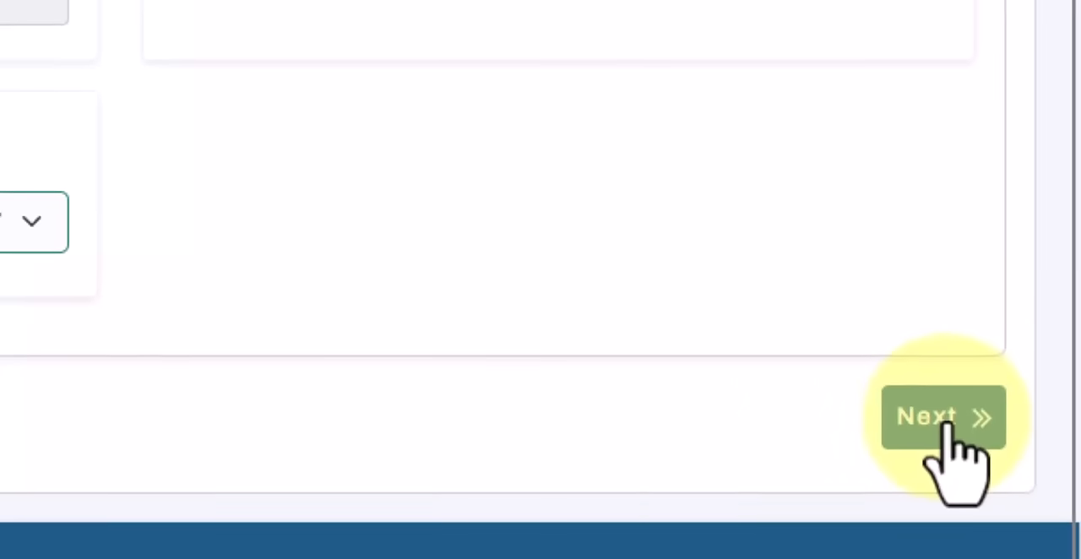
left_click(962, 429)
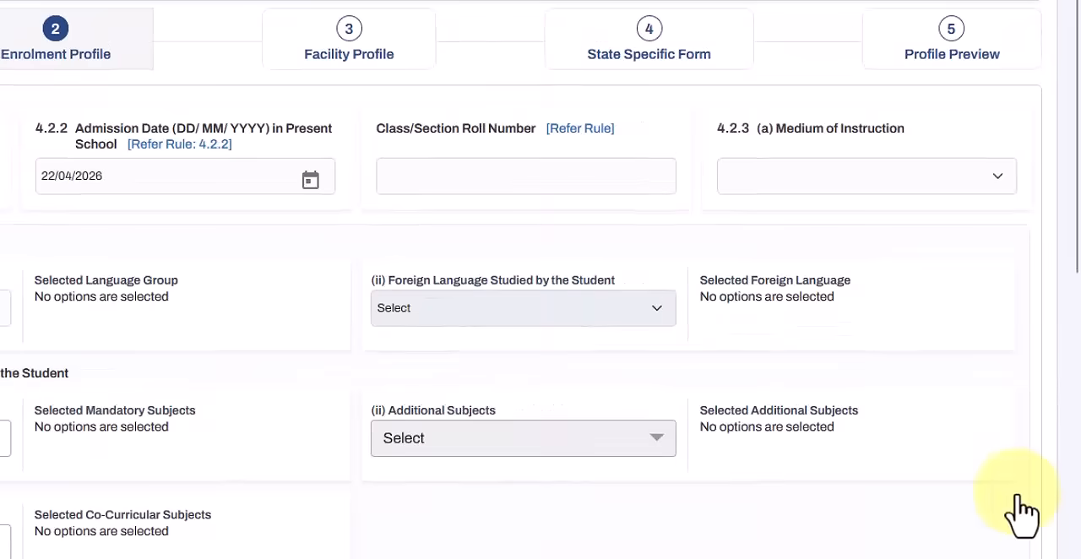
Step: Set the languages group studied to Telegu_English and the medium of instruction to 17-Telugu in the Enrolment Profile
scroll(869, 556, "down", 5)
scroll(853, 556, "up", 5)
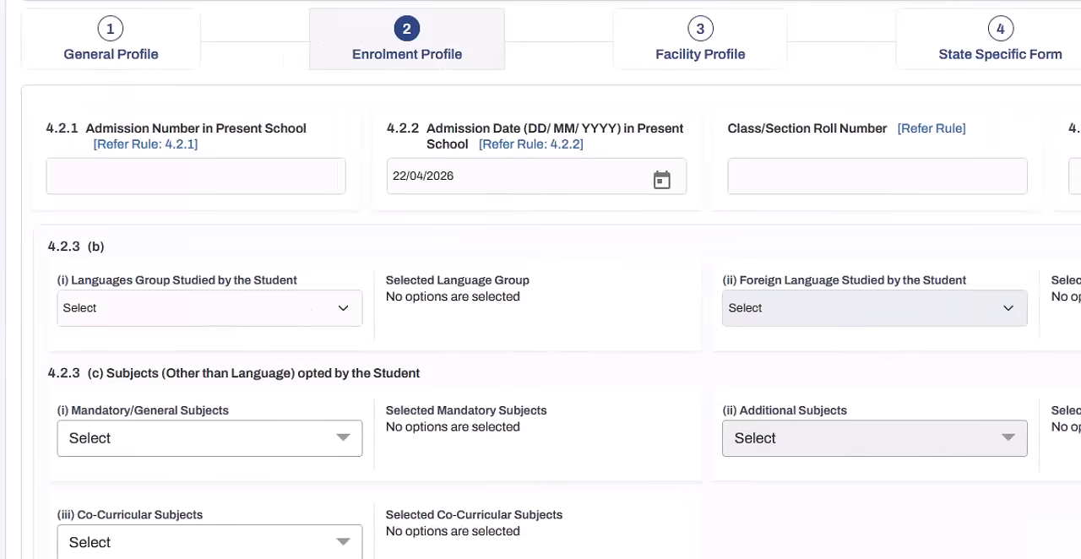
scroll(541, 338, "down", 1)
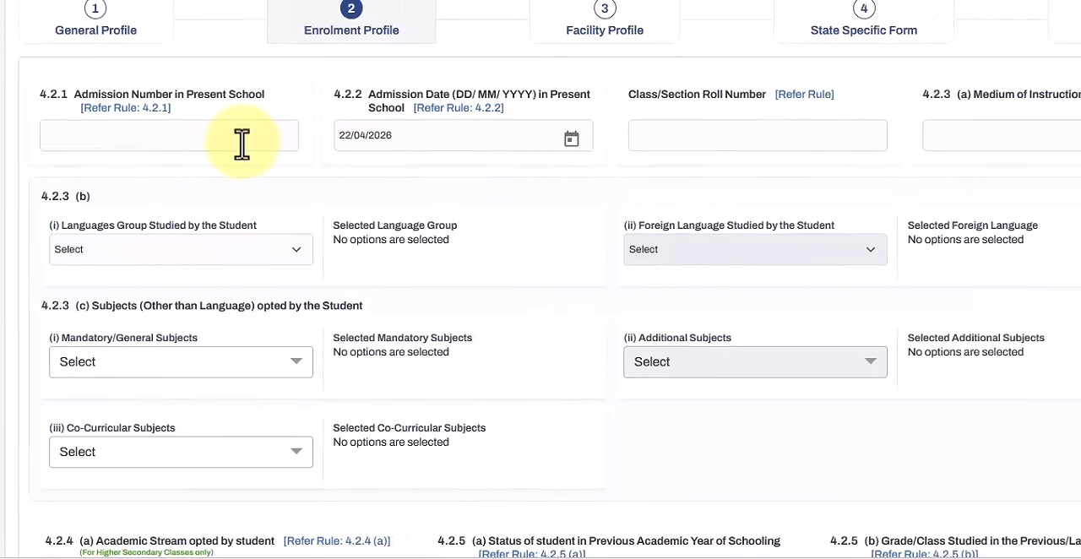
left_click(715, 137)
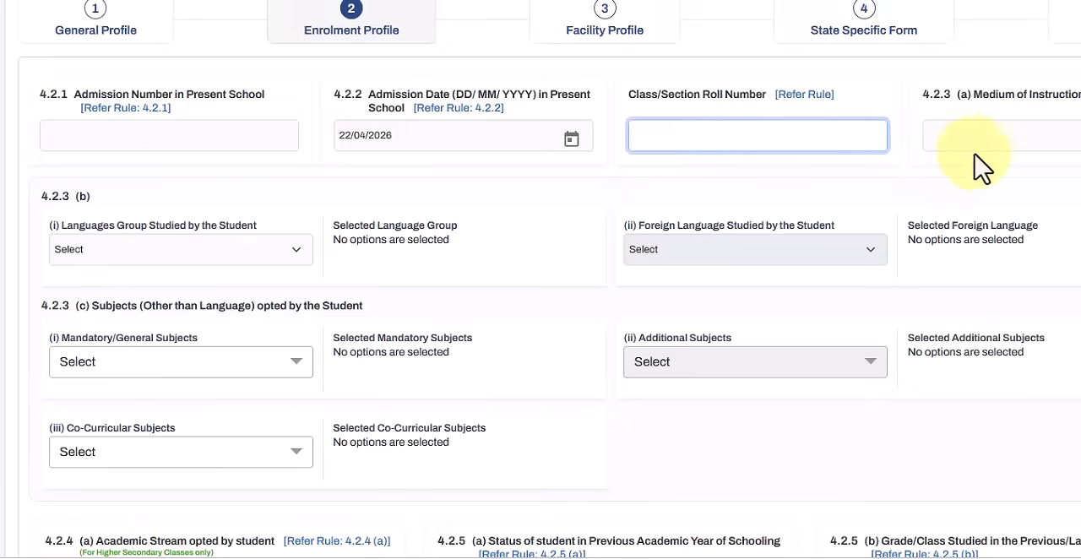
left_click(1073, 135)
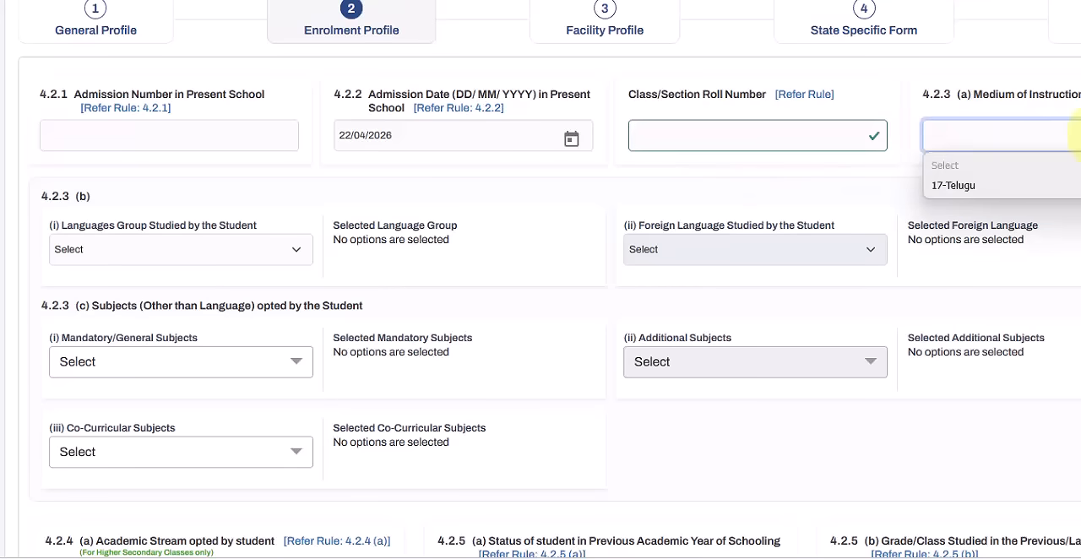
left_click(1002, 167)
scroll(518, 185, "down", 1)
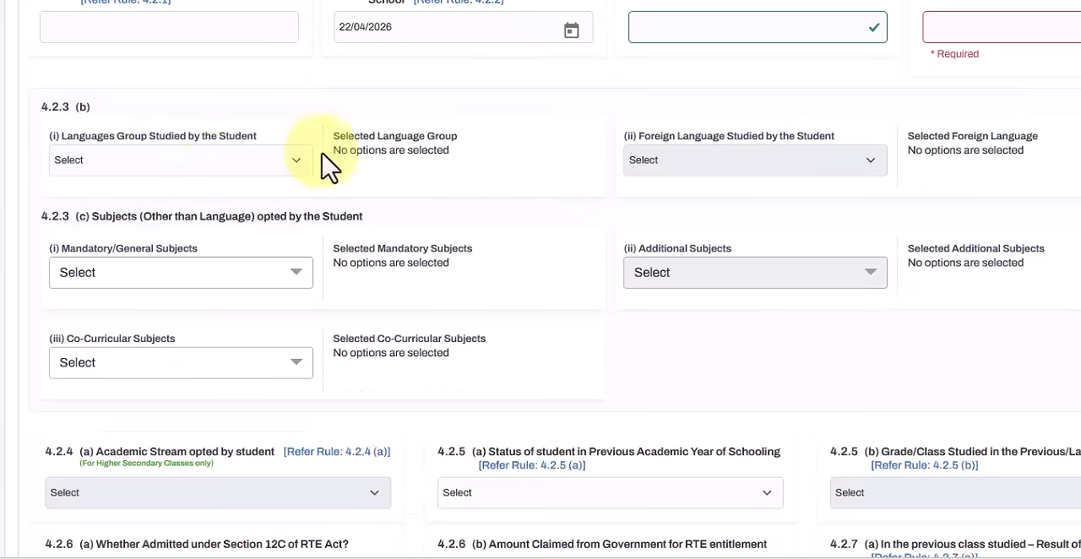
left_click(227, 162)
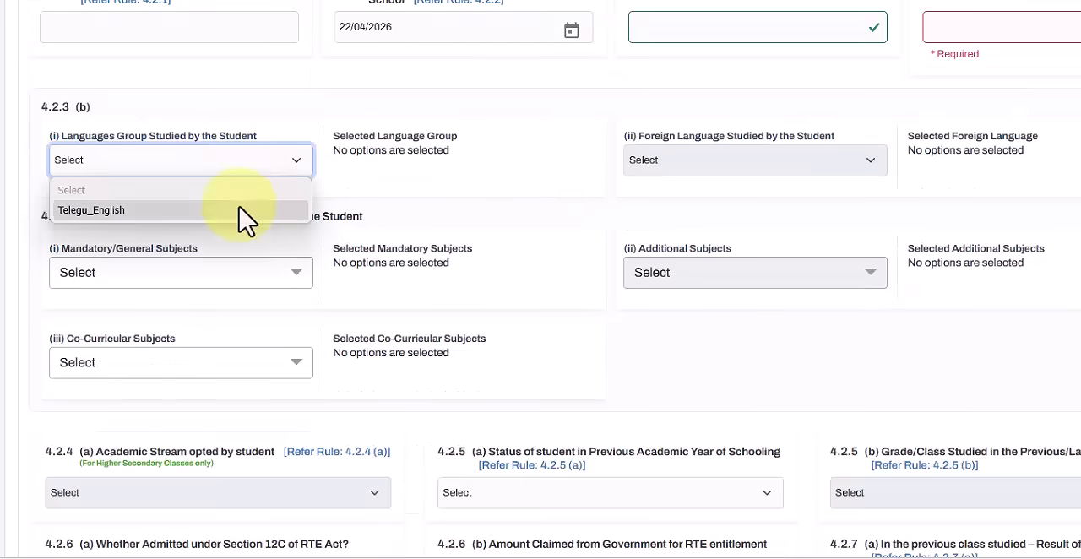
left_click(245, 217)
left_click(993, 34)
left_click(976, 80)
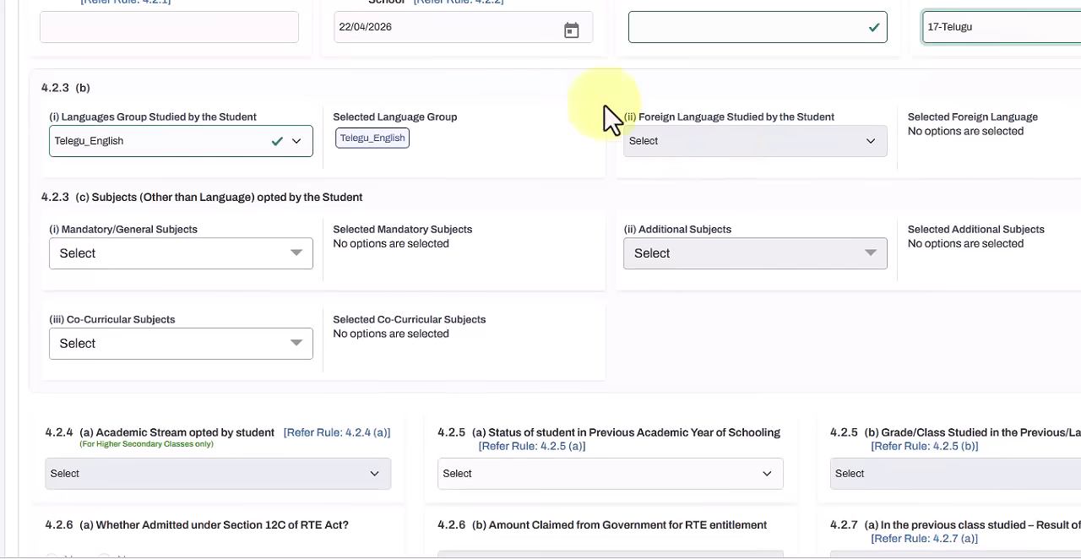
left_click(454, 8)
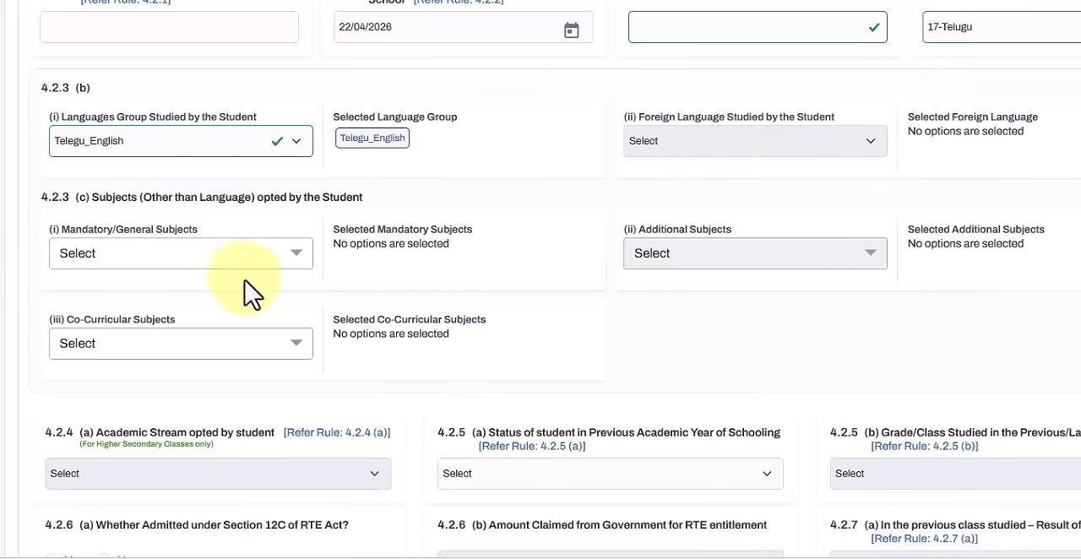
Step: Select Mathematics and Environmental Studies (EVS) as the student's mandatory subjects
left_click(215, 251)
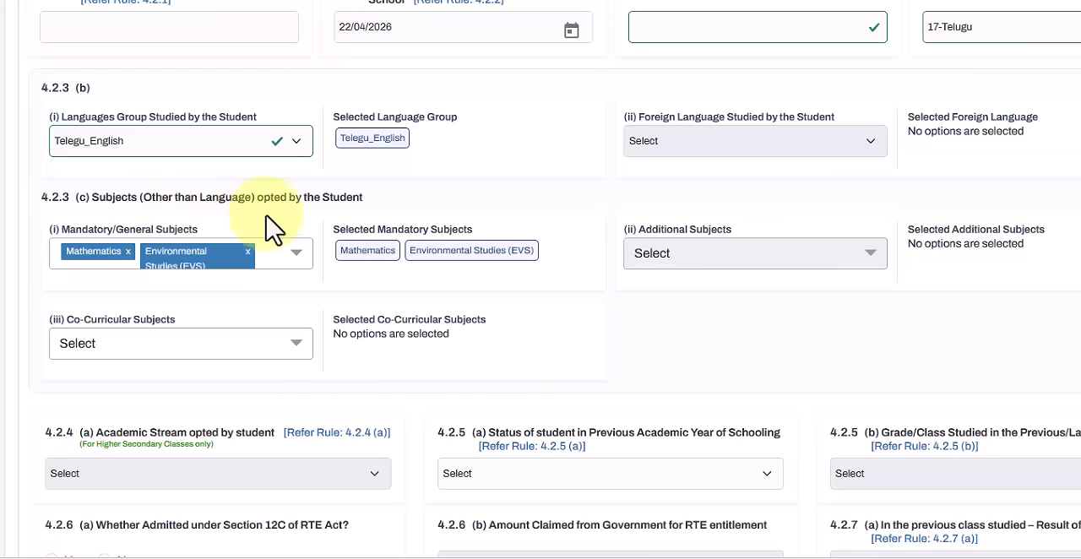
left_click(292, 255)
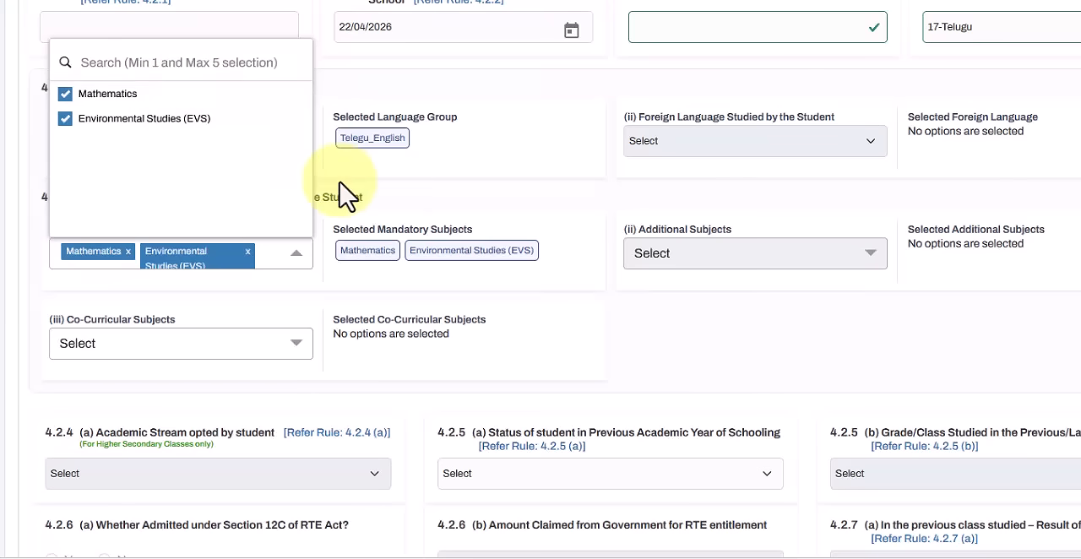
left_click(388, 189)
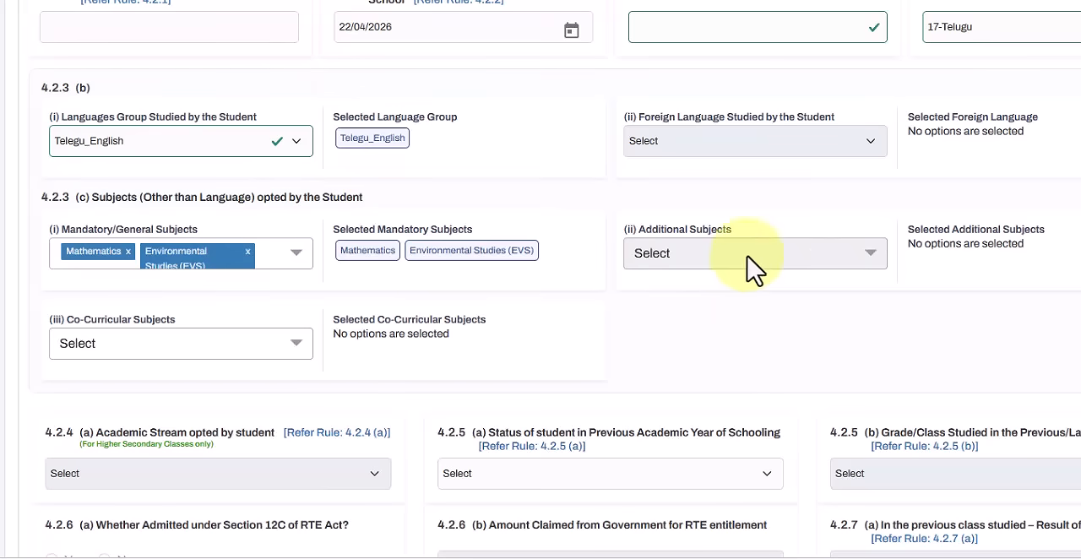
Step: Look over the available co-curricular subjects without selecting any
scroll(678, 284, "down", 2)
left_click(180, 239)
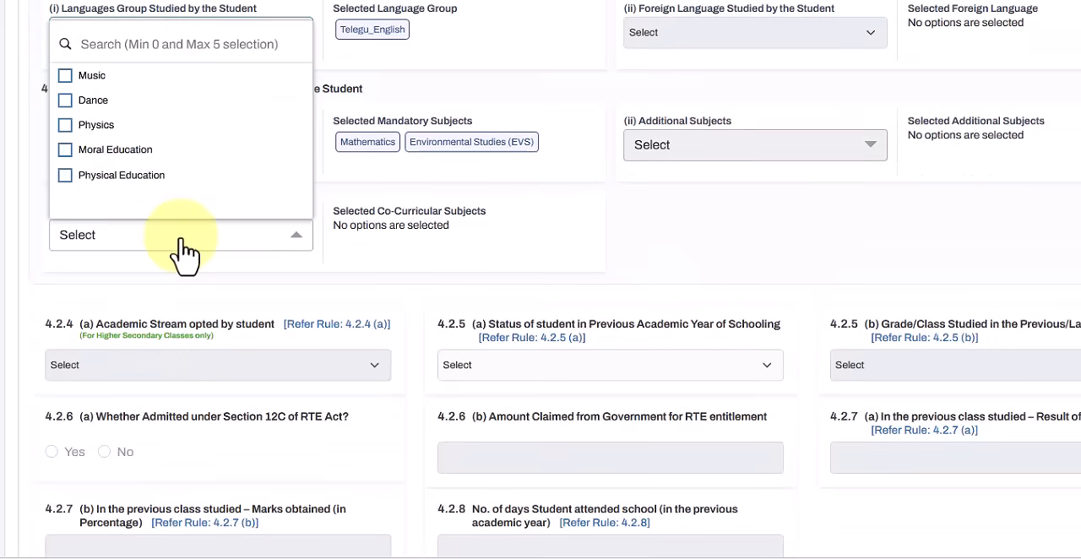
left_click(379, 258)
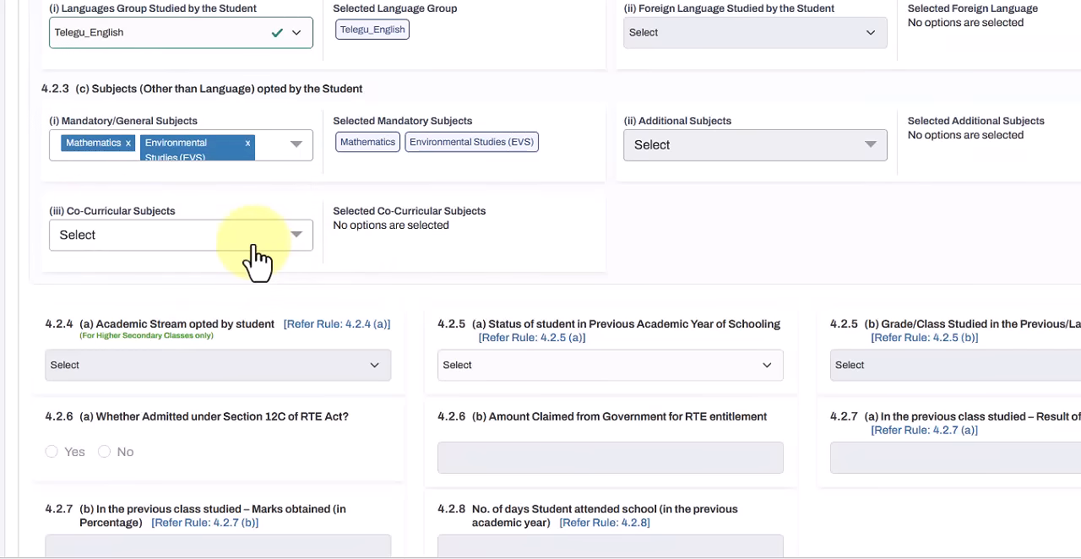
Step: Try to save the enrolment profile and check the form for required fields that still need an entry
scroll(687, 278, "down", 3)
left_click(617, 471)
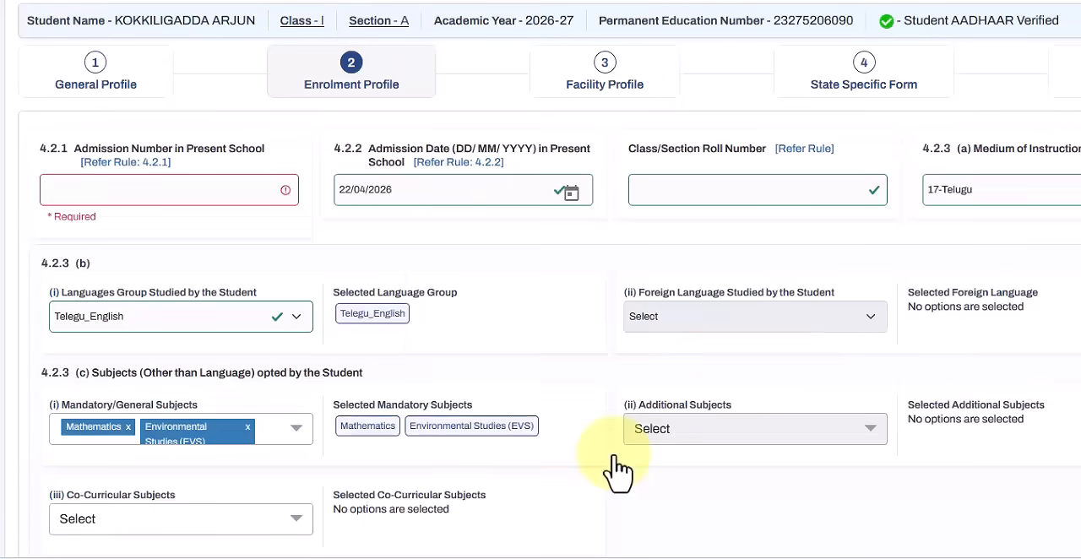
scroll(808, 326, "down", 3)
scroll(803, 338, "down", 2)
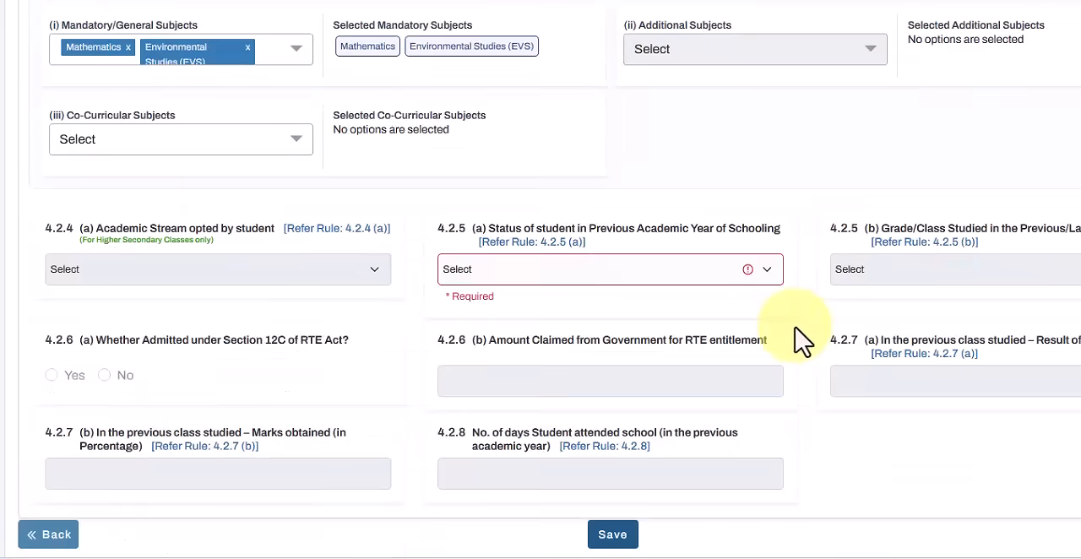
scroll(688, 338, "down", 2)
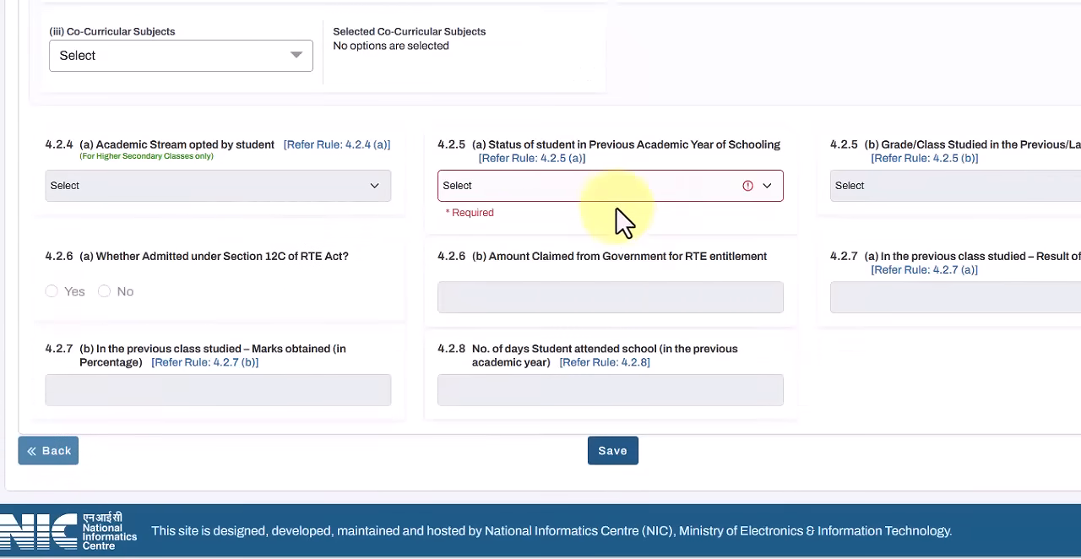
scroll(524, 201, "up", 5)
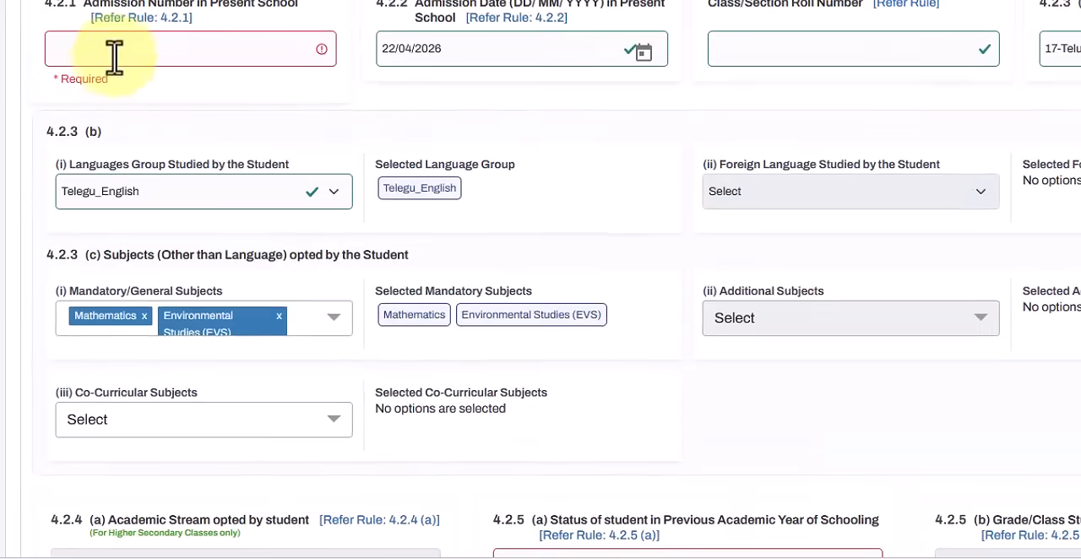
scroll(135, 76, "up", 1)
scroll(481, 177, "down", 4)
scroll(500, 173, "down", 1)
scroll(653, 194, "up", 1)
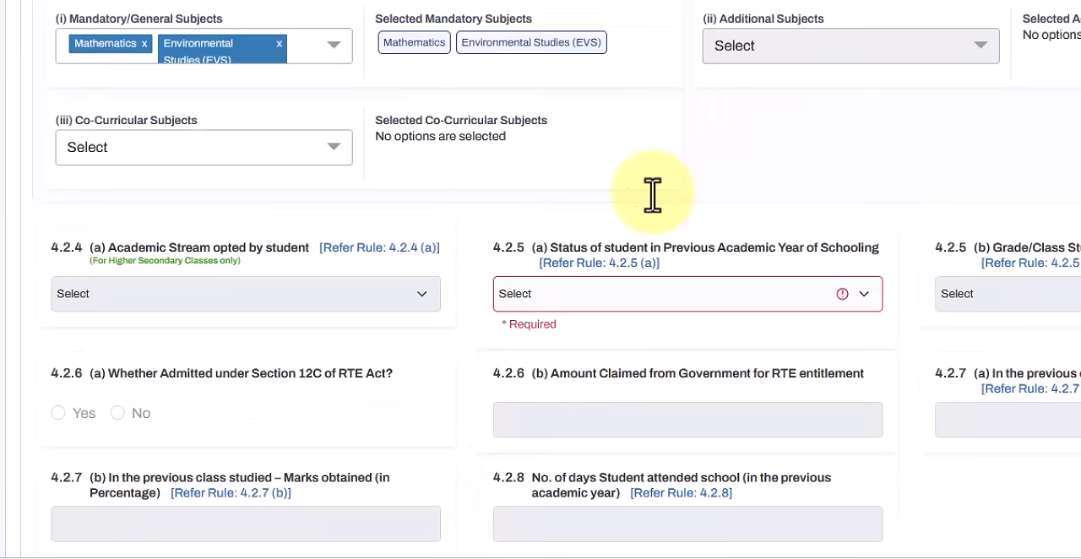
scroll(879, 105, "down", 1)
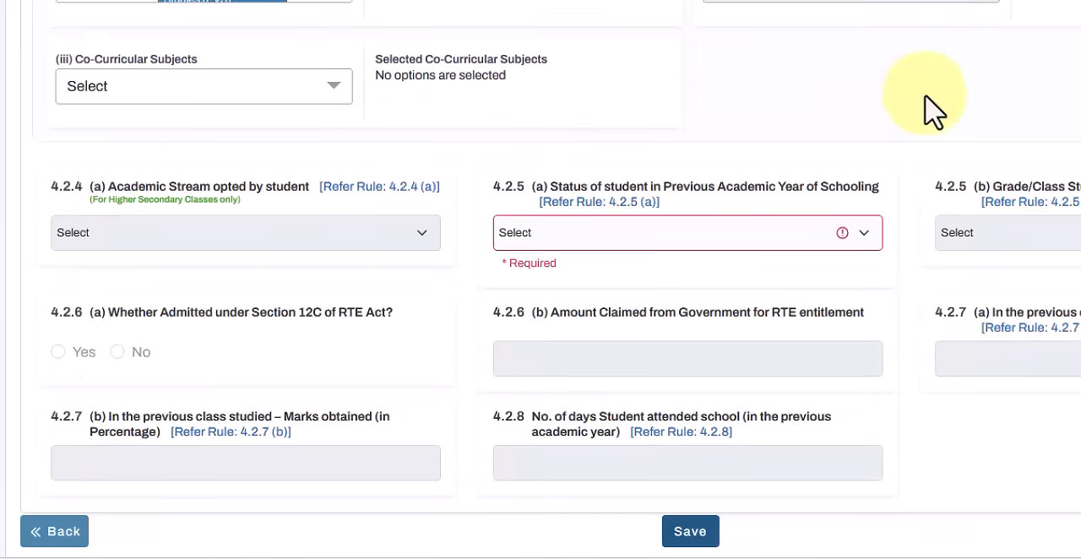
Step: Save the enrolment profile and continue to the Facility Profile
scroll(932, 108, "down", 1)
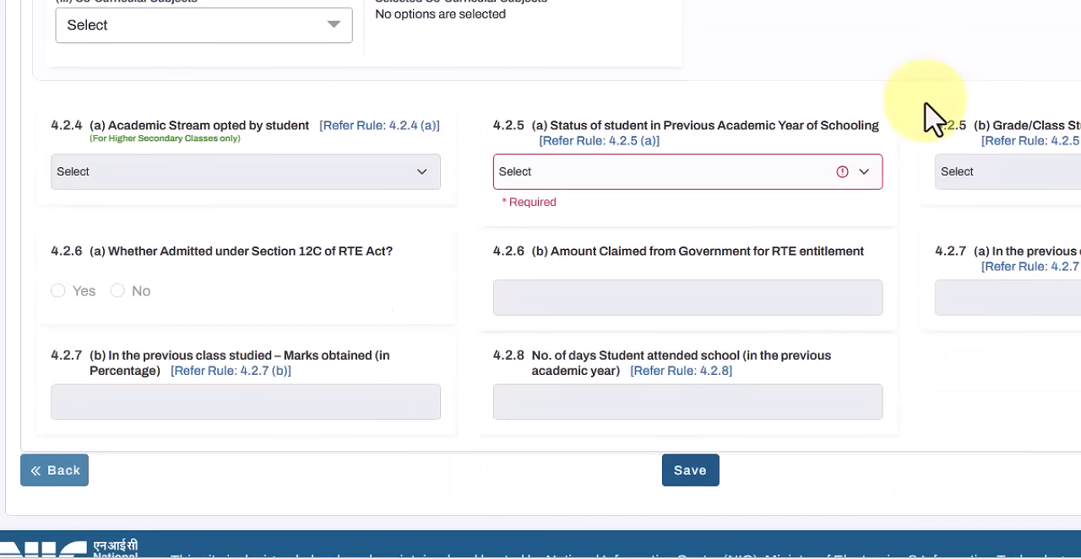
scroll(732, 95, "down", 1)
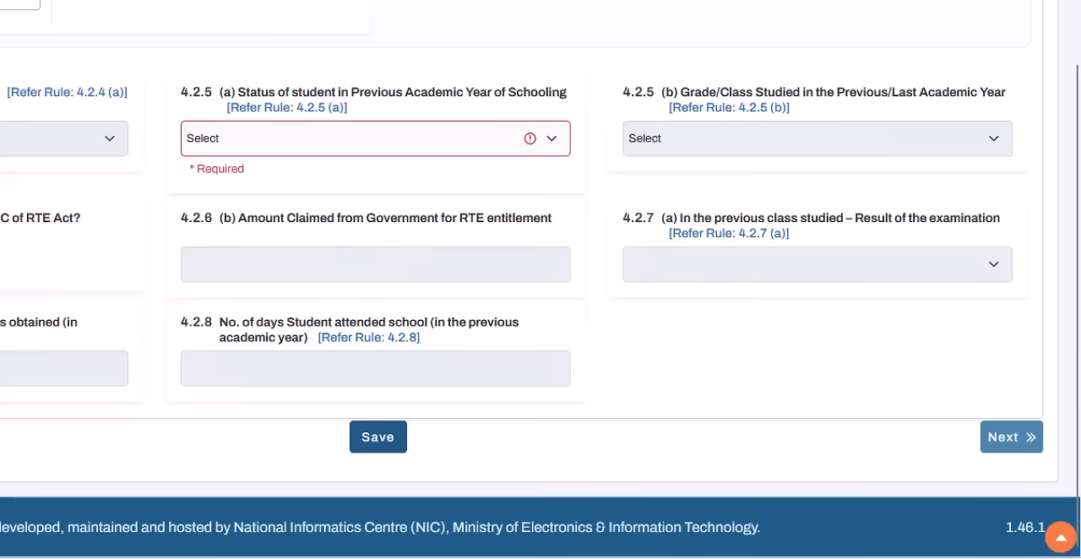
scroll(338, 304, "up", 3)
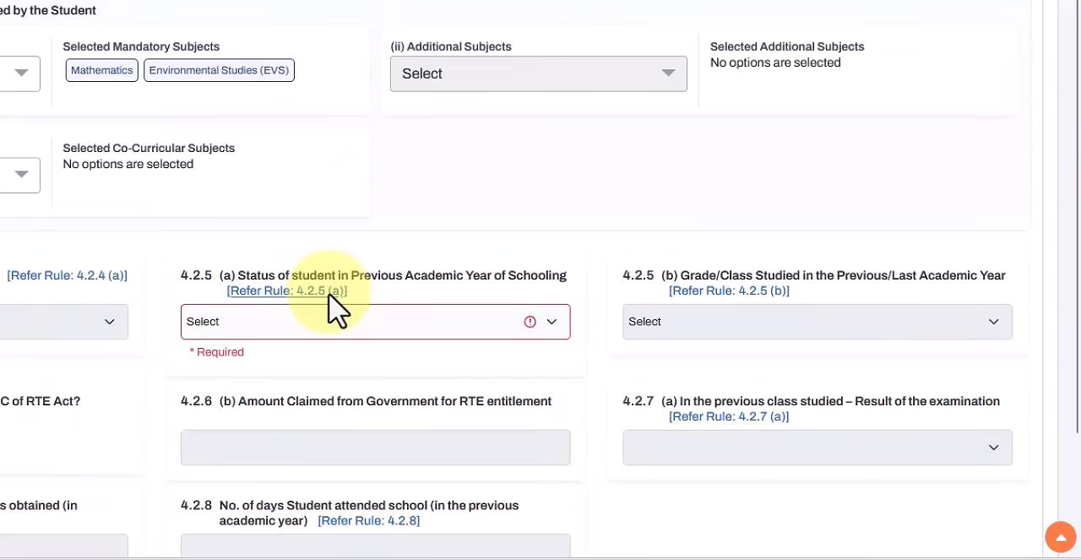
scroll(330, 309, "up", 4)
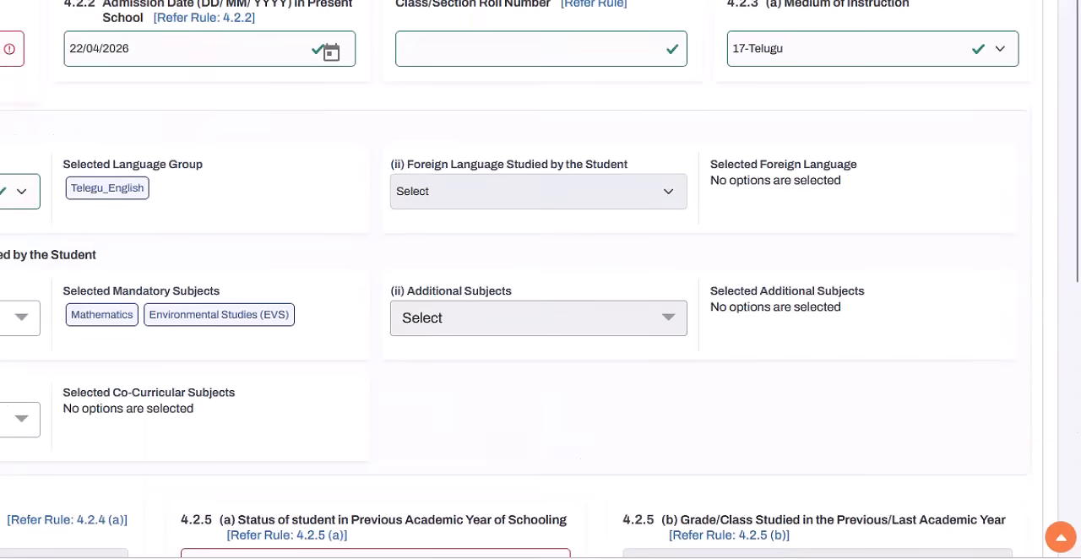
scroll(522, 292, "down", 2)
scroll(522, 291, "down", 4)
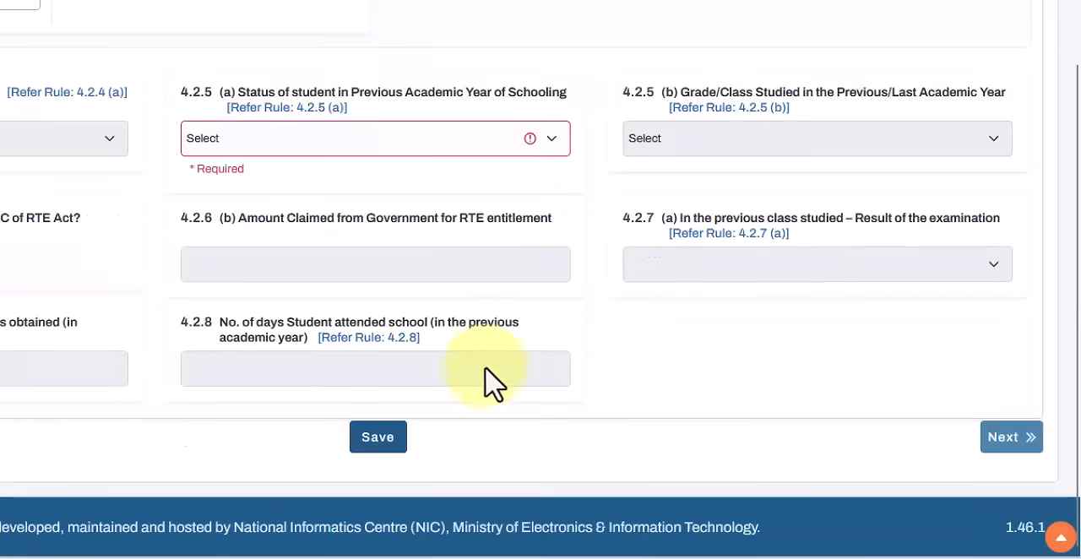
left_click(378, 437)
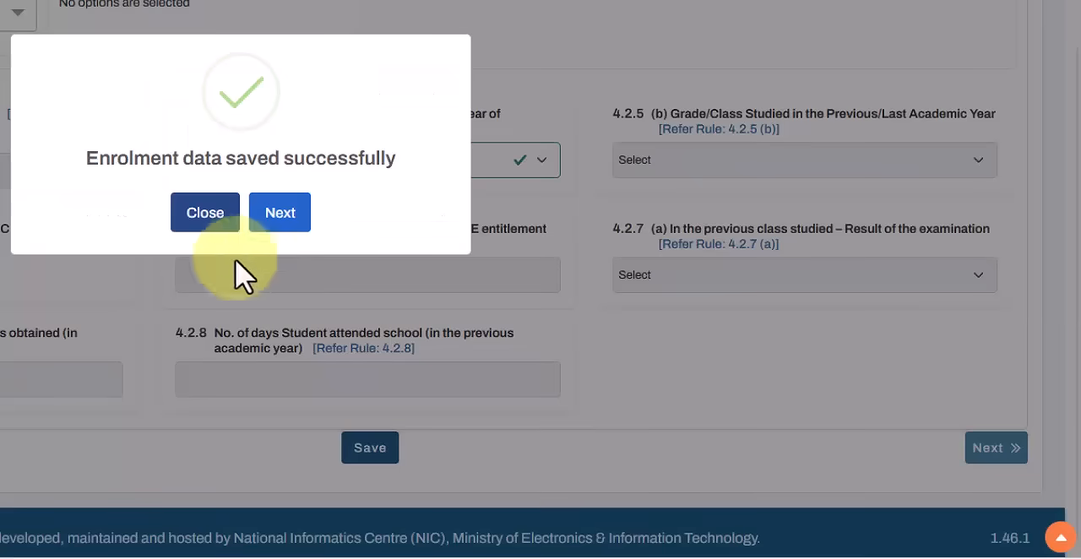
left_click(283, 215)
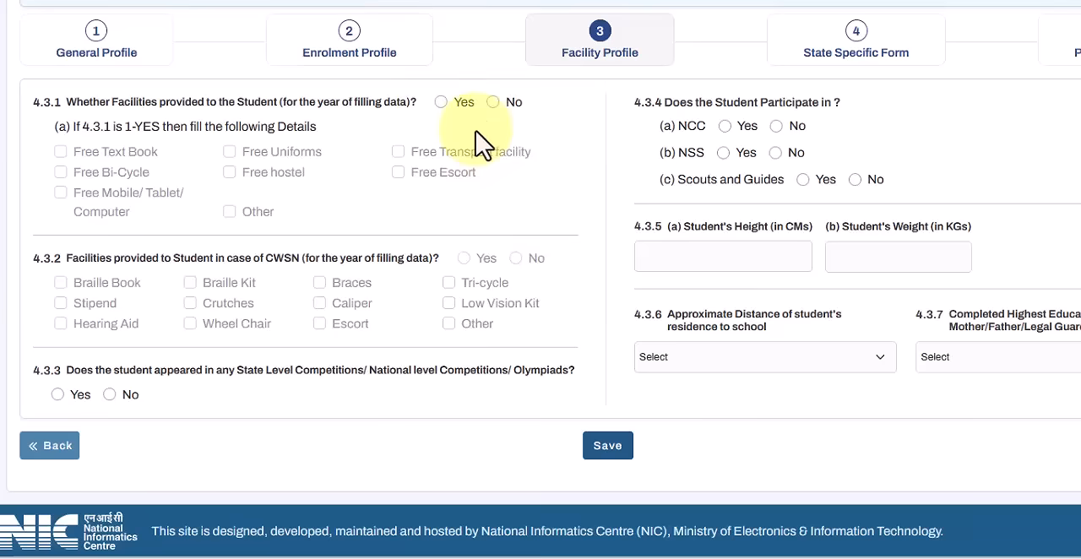
Step: Answer Yes to facilities provided to the student and mark Free Text Book and Free Uniforms
left_click(441, 104)
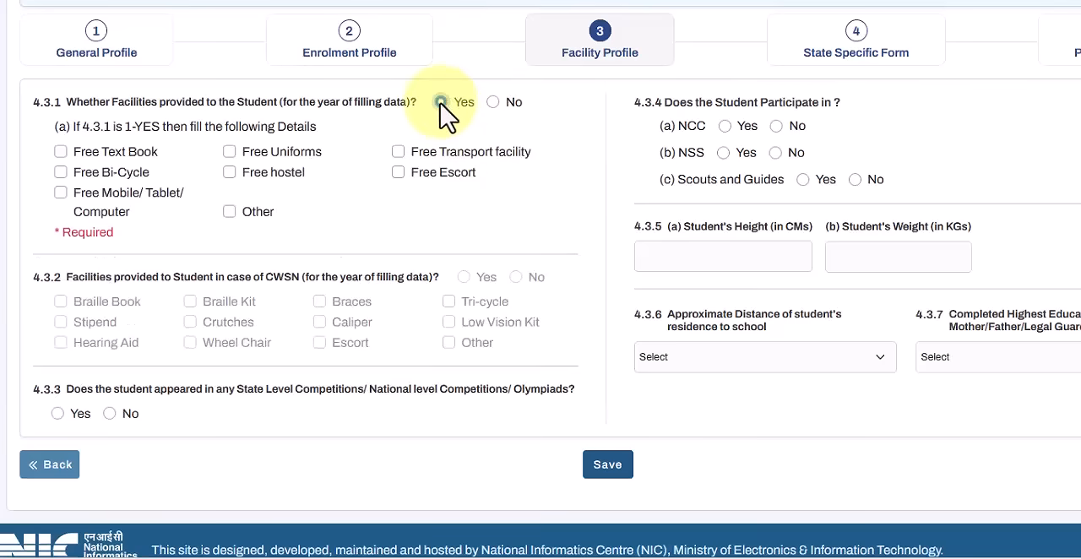
left_click(60, 151)
left_click(230, 152)
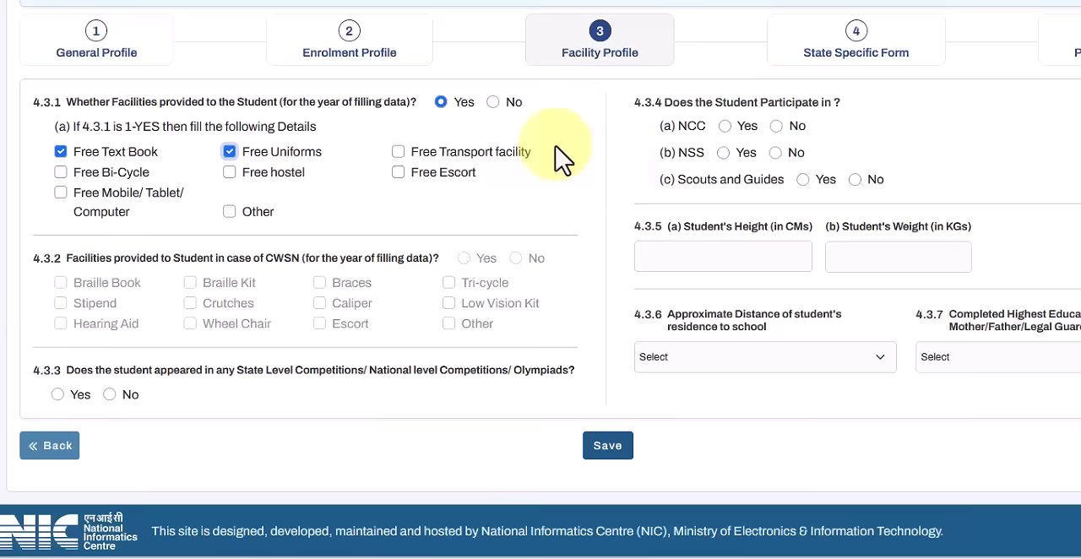
Step: Answer No for state or national competitions and Olympiads, and for participation in NCC, NSS, and Scouts and Guides
left_click(110, 394)
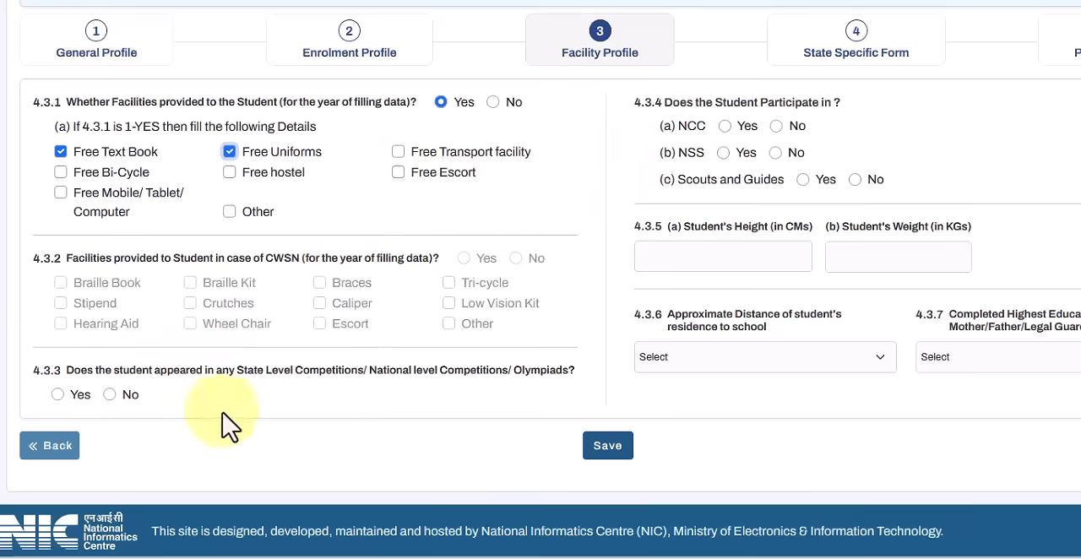
left_click(776, 127)
left_click(776, 153)
left_click(855, 180)
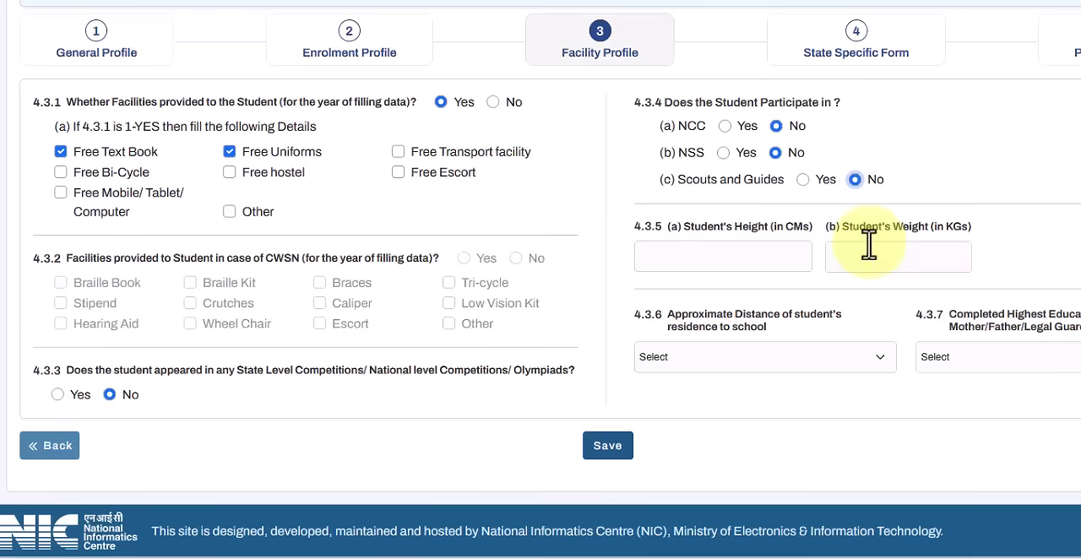
Step: Fill in height 110 cm, weight 40 kg, school distance 1 - Less than 1 km and parent/guardian education level 1 - Primary
left_click(744, 260)
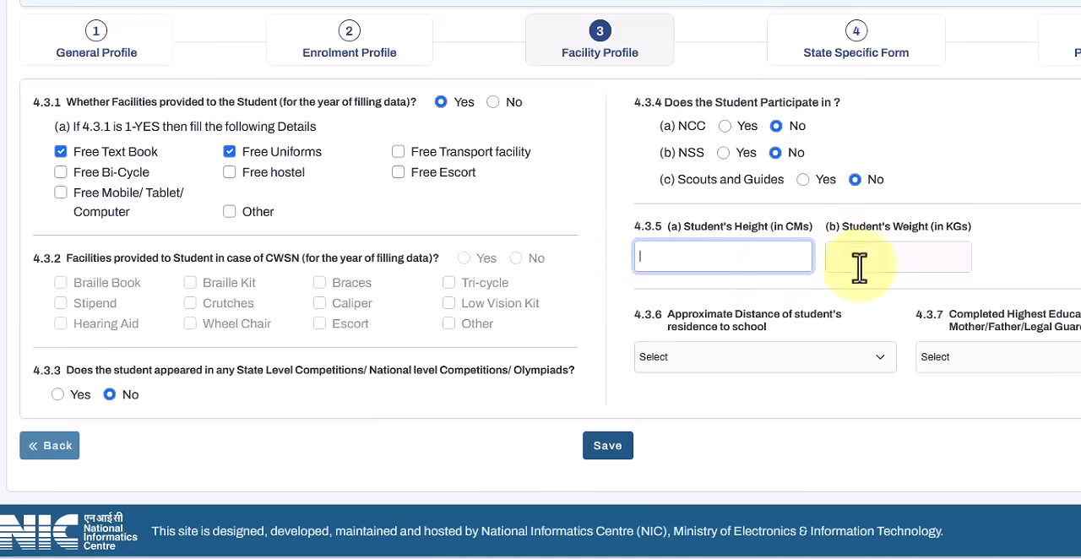
left_click(903, 253)
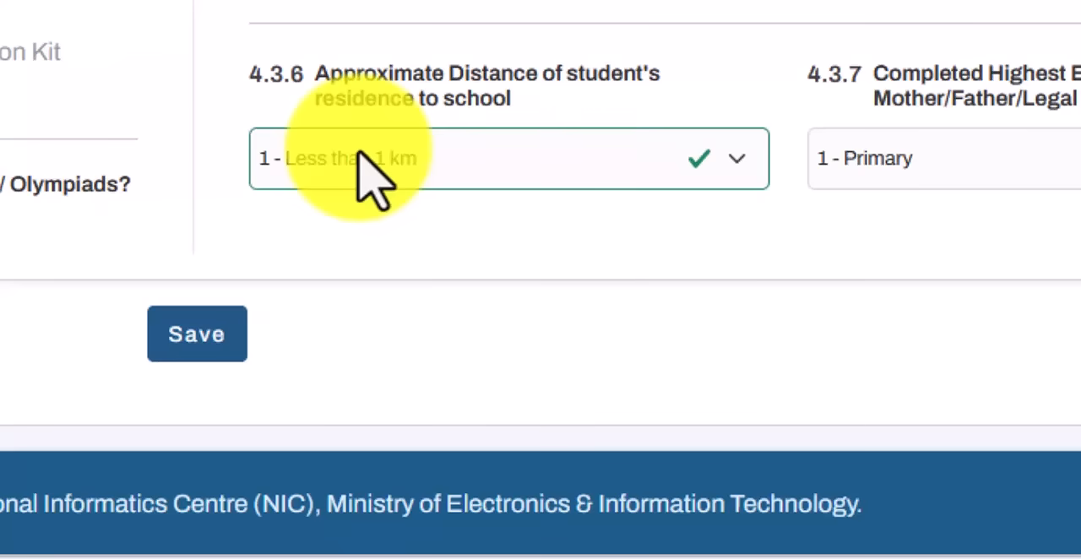
left_click(426, 161)
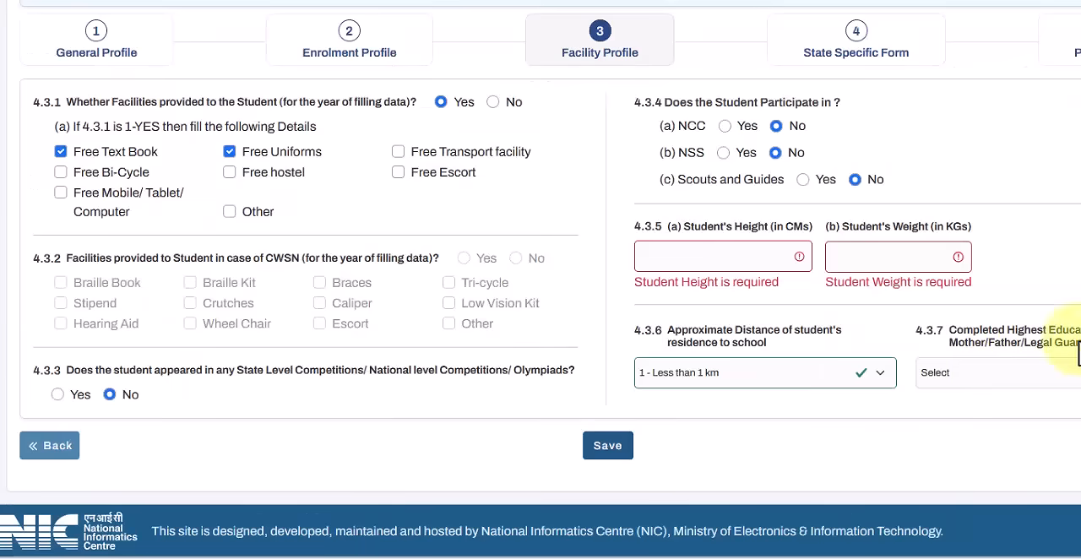
left_click(996, 374)
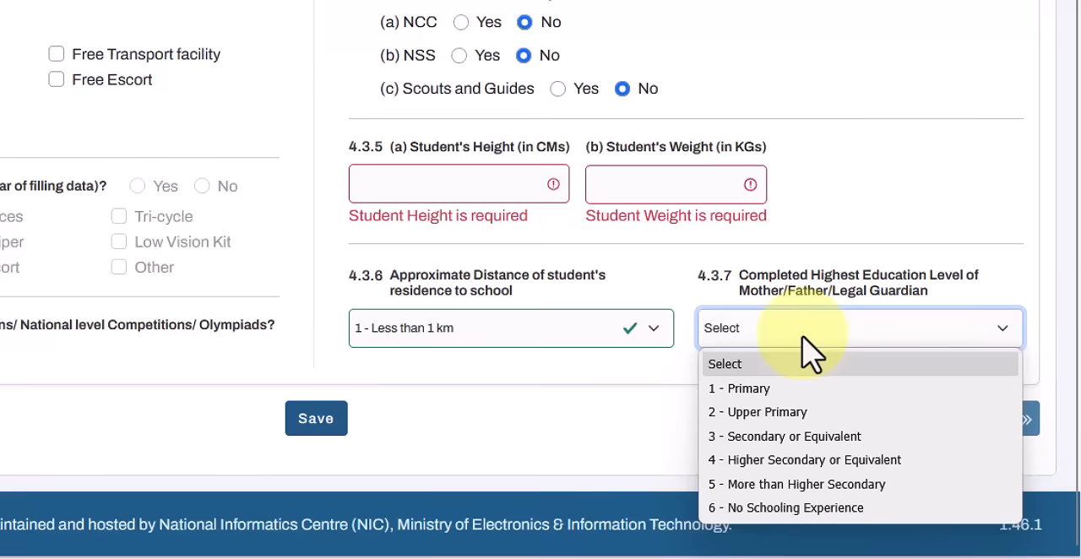
left_click(813, 389)
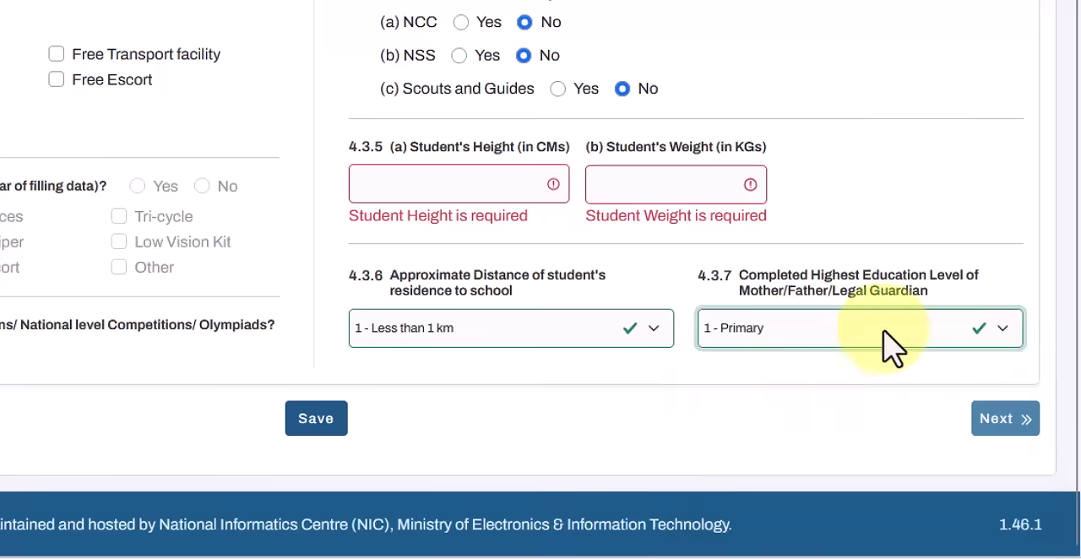
left_click(833, 329)
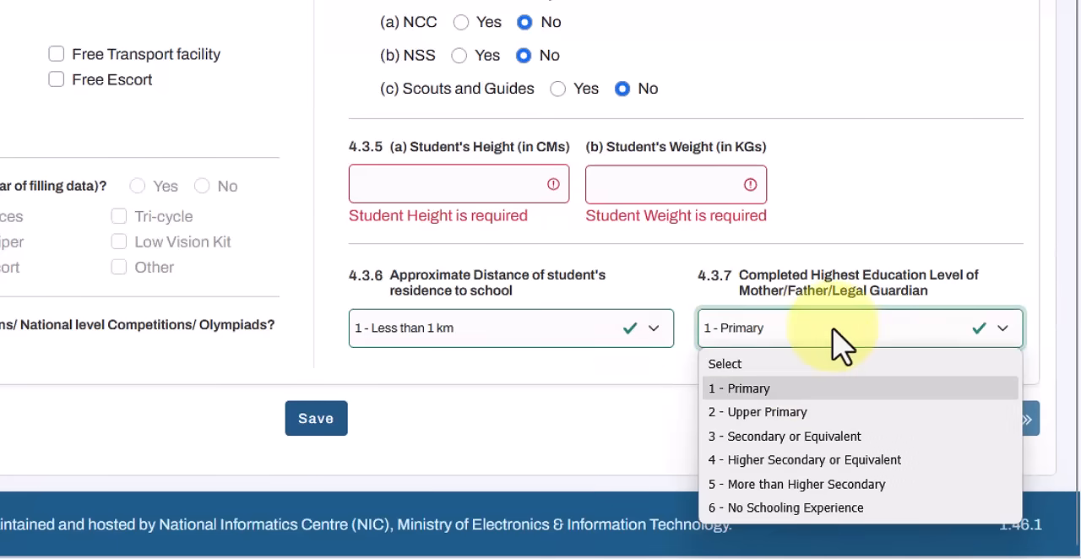
left_click(842, 342)
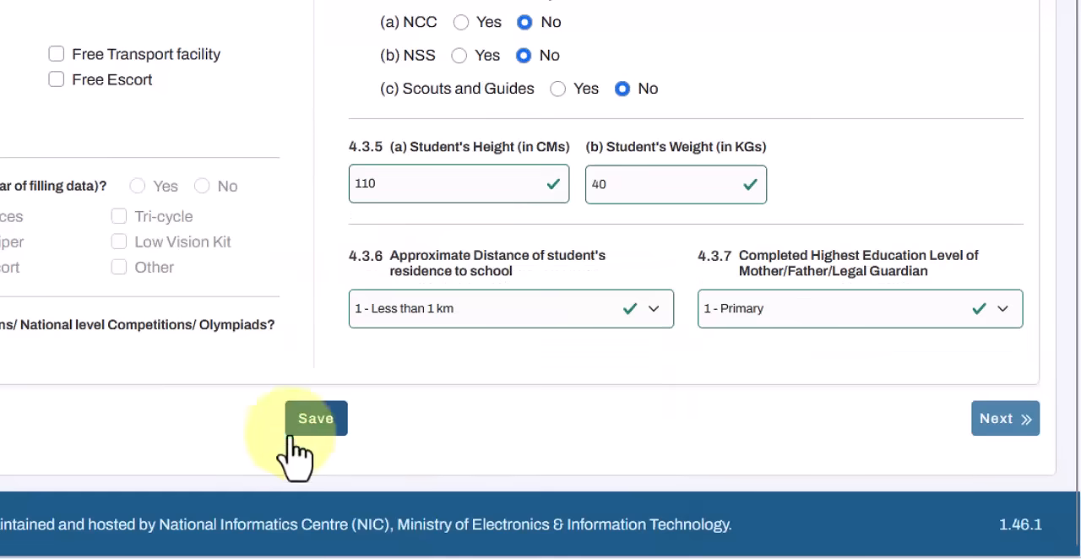
Step: Save the facility profile and continue to the State Specific Form
left_click(325, 419)
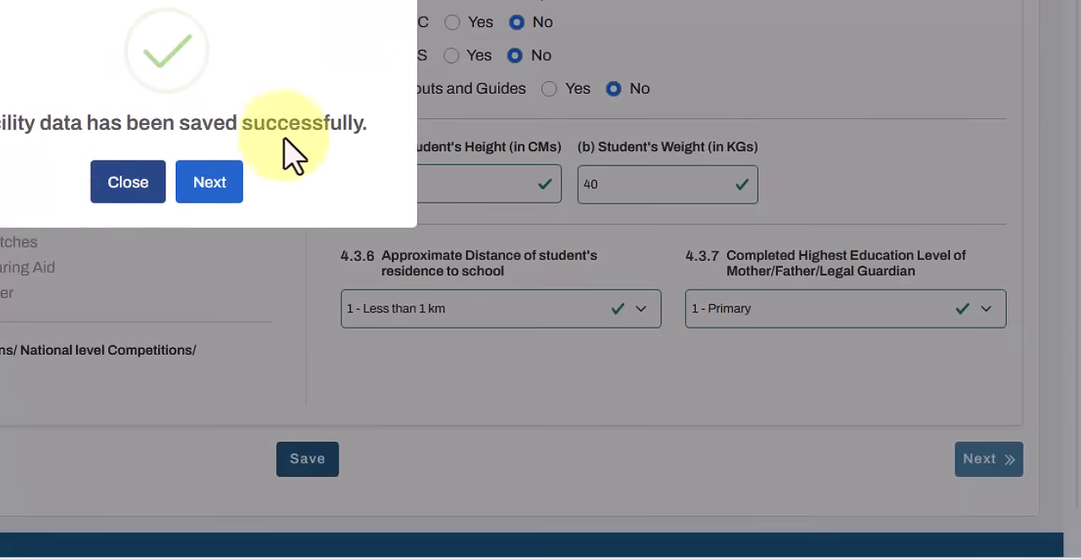
left_click(229, 195)
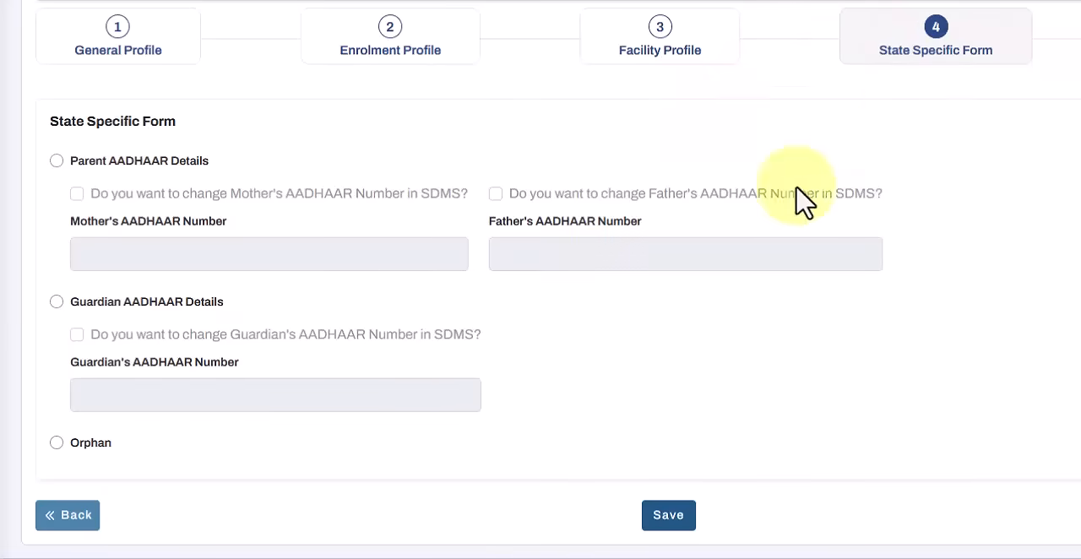
scroll(718, 212, "down", 1)
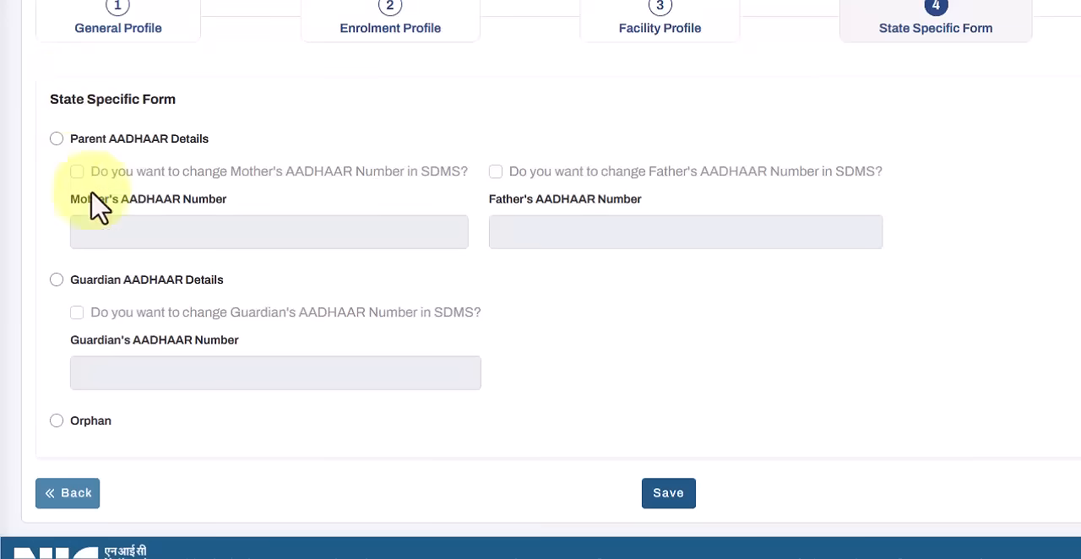
Step: Try the Parent AADHAAR, Guardian AADHAAR and Orphan choices, finishing with Parent AADHAAR Details selected
left_click(57, 139)
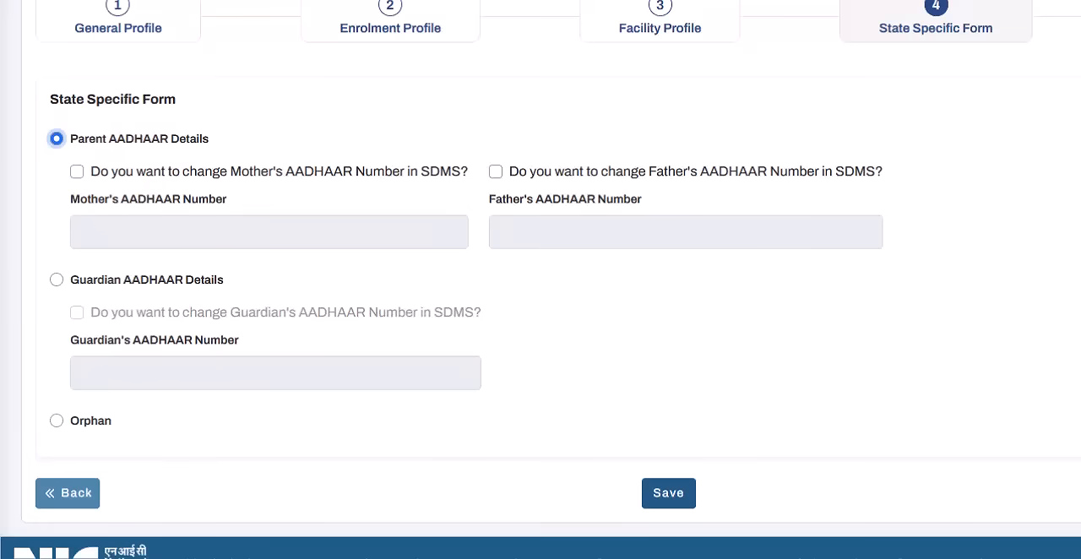
left_click(59, 136)
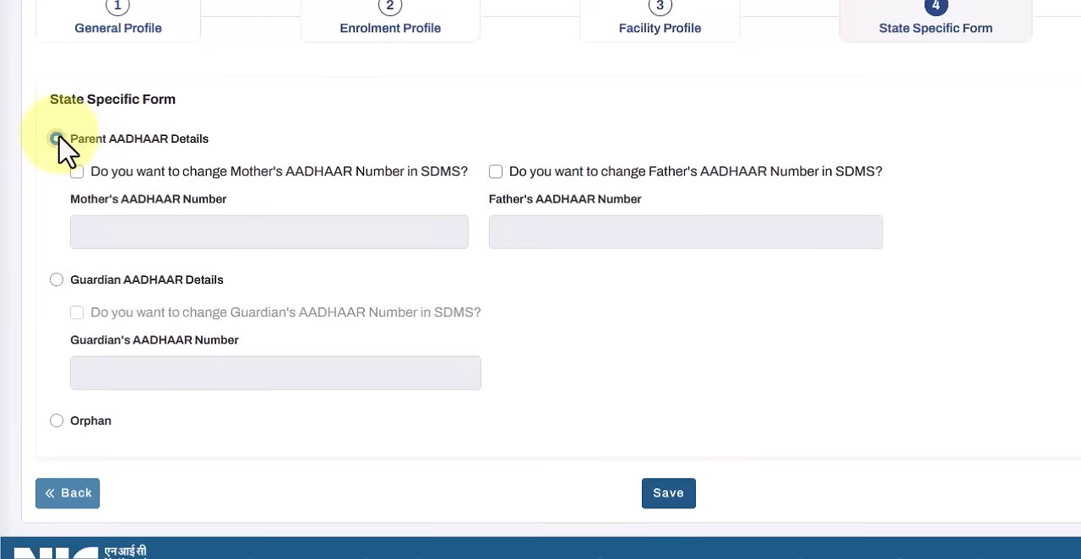
left_click(58, 280)
left_click(55, 420)
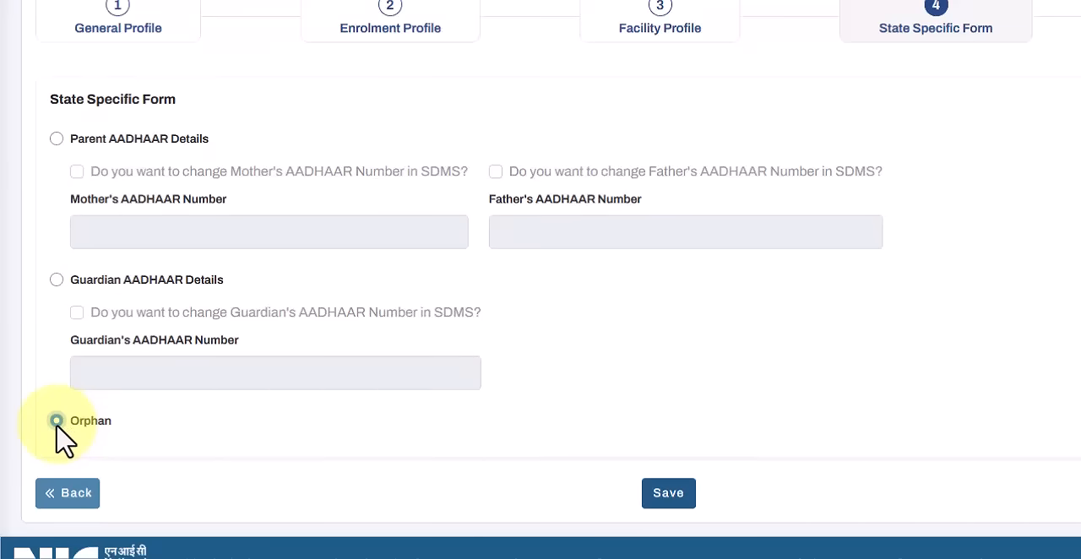
left_click(56, 139)
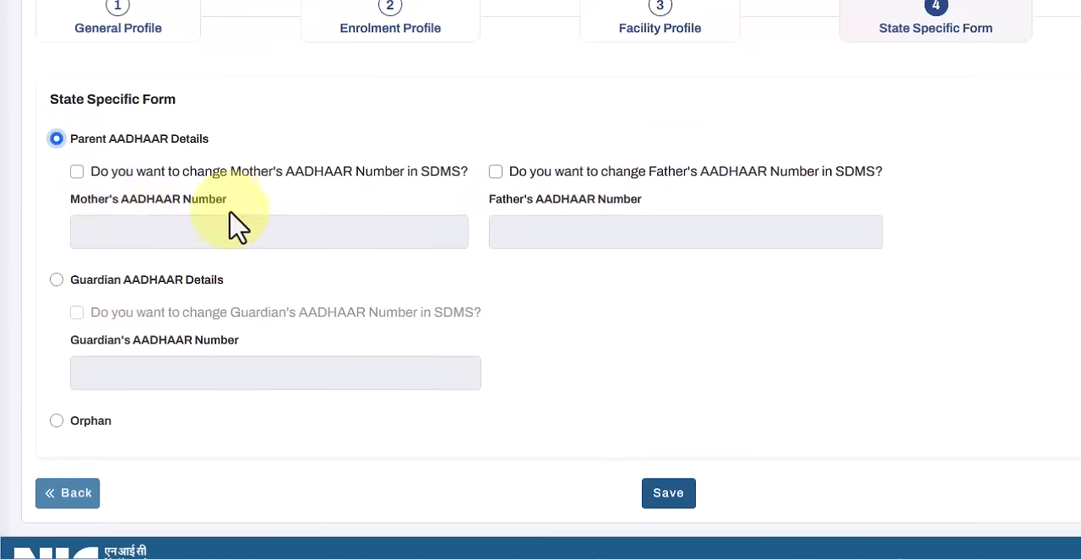
Step: Toggle the option to change the mother's AADHAAR number and open the father's AADHAAR number for editing
left_click(77, 173)
double_click(77, 172)
left_click(77, 172)
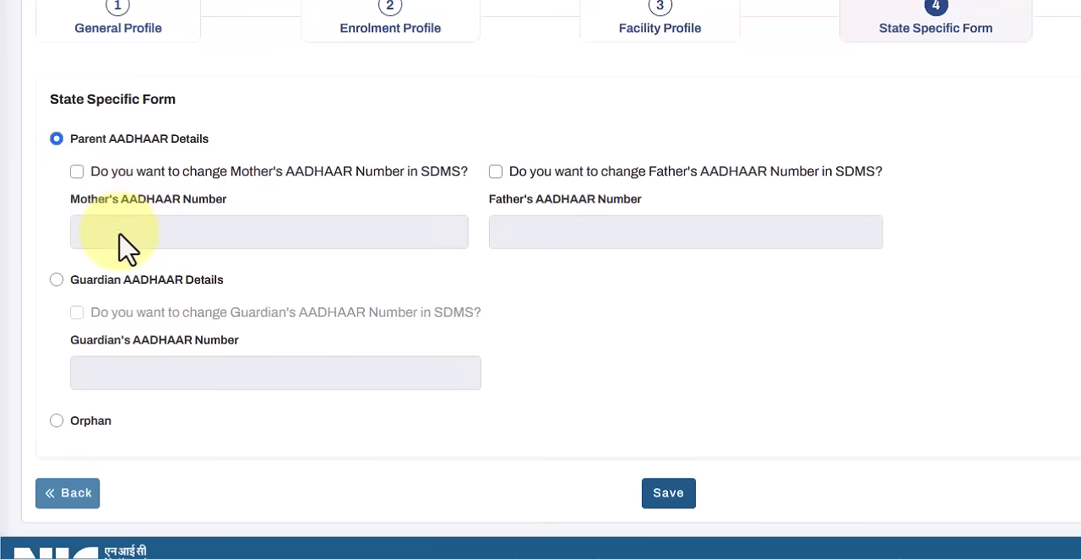
left_click(497, 173)
left_click(525, 239)
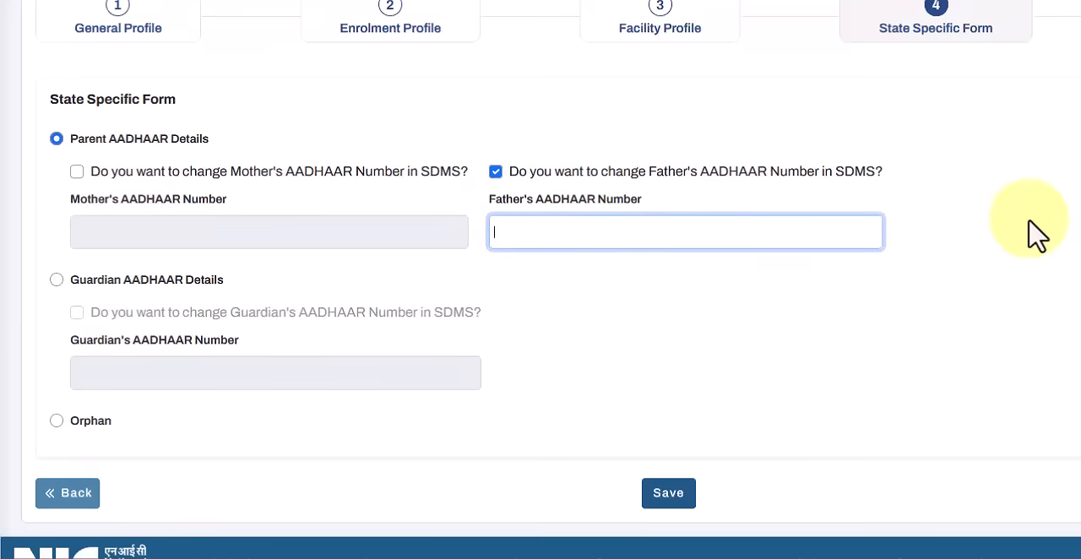
Step: Switch to Guardian AADHAAR Details and open the guardian's AADHAAR number for editing
left_click(58, 281)
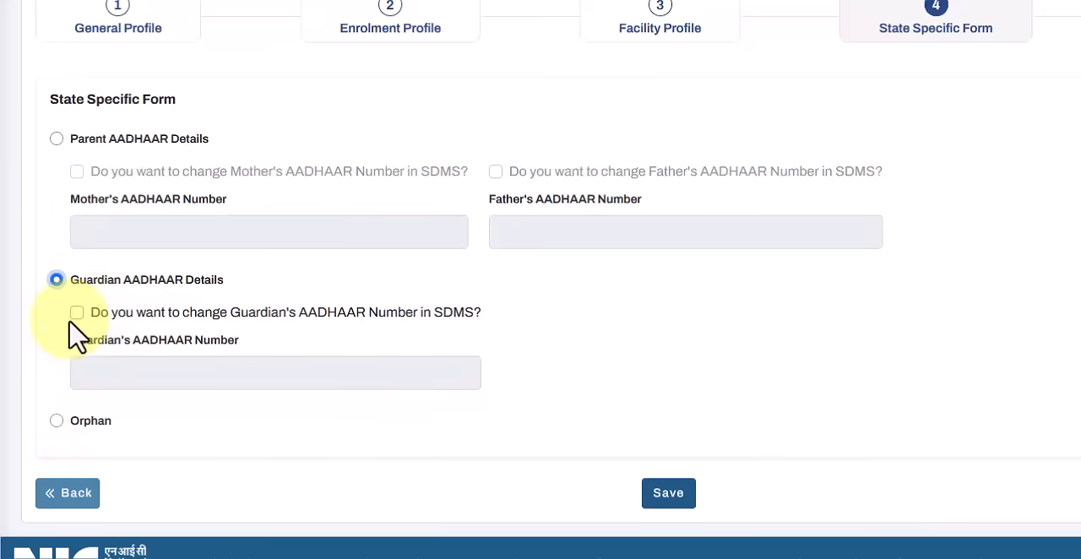
left_click(76, 312)
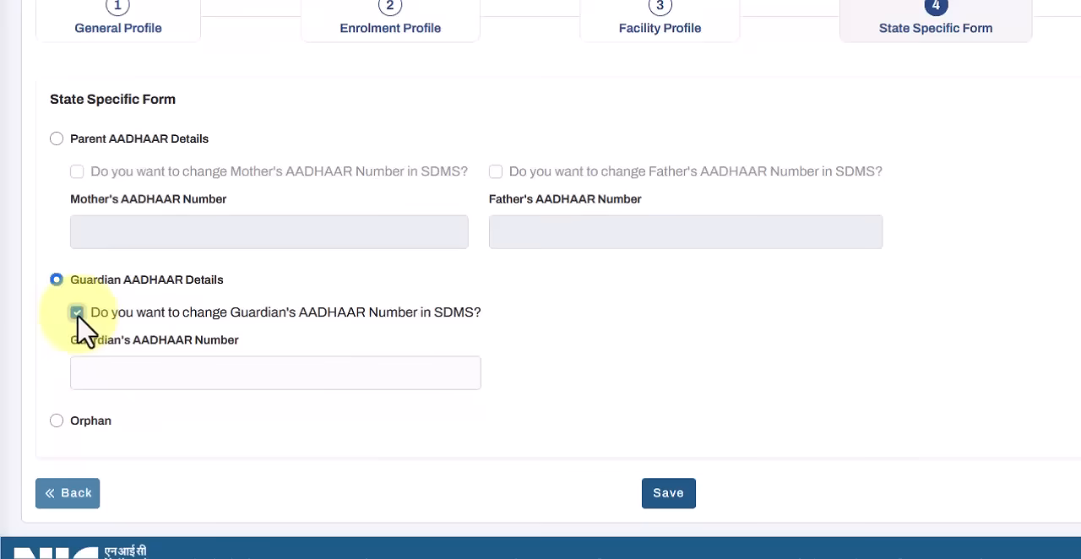
left_click(210, 377)
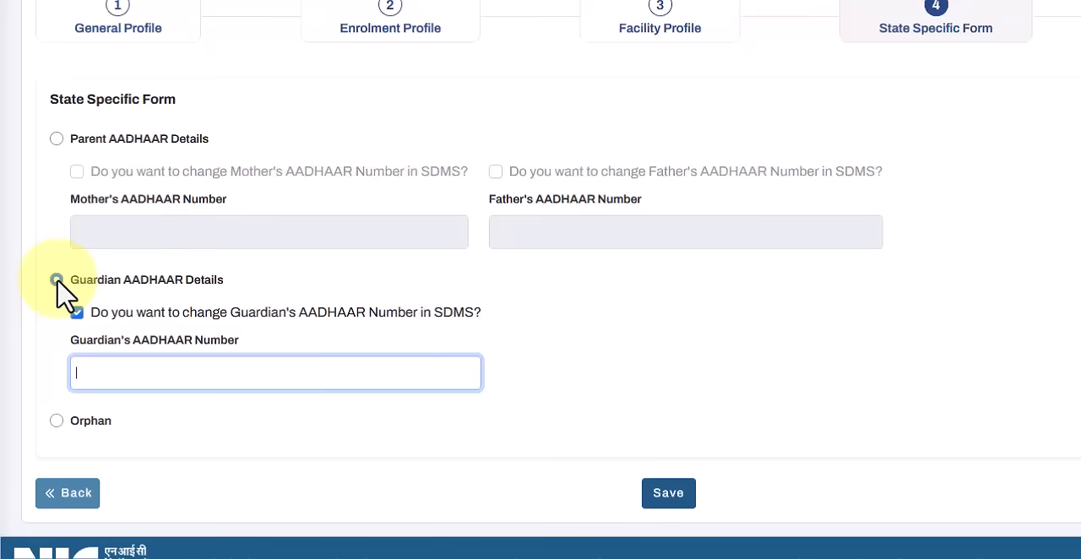
Step: Return to Parent AADHAAR Details, try the change options for both parents' AADHAAR numbers and clear both options again
left_click(57, 140)
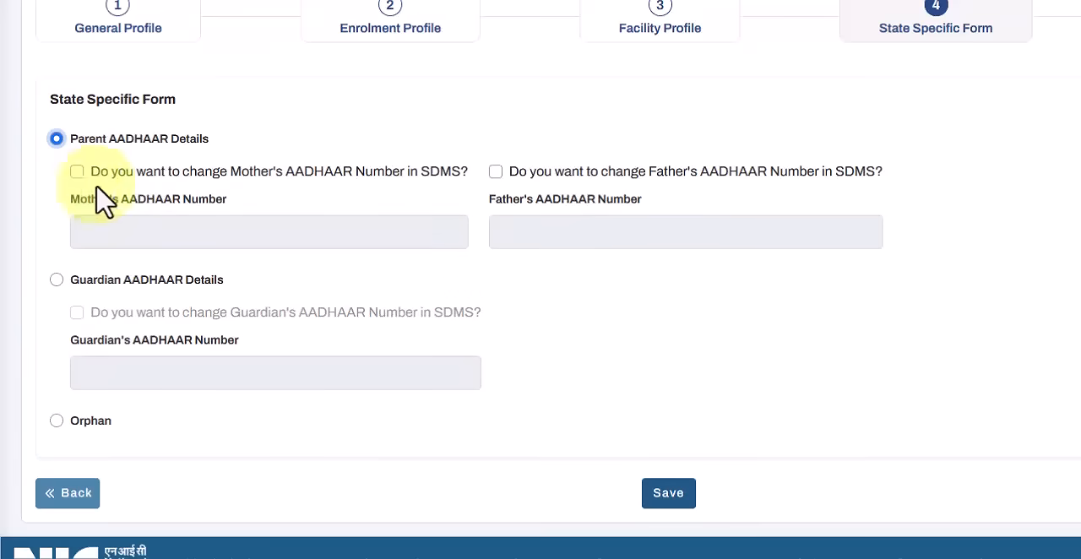
left_click(495, 173)
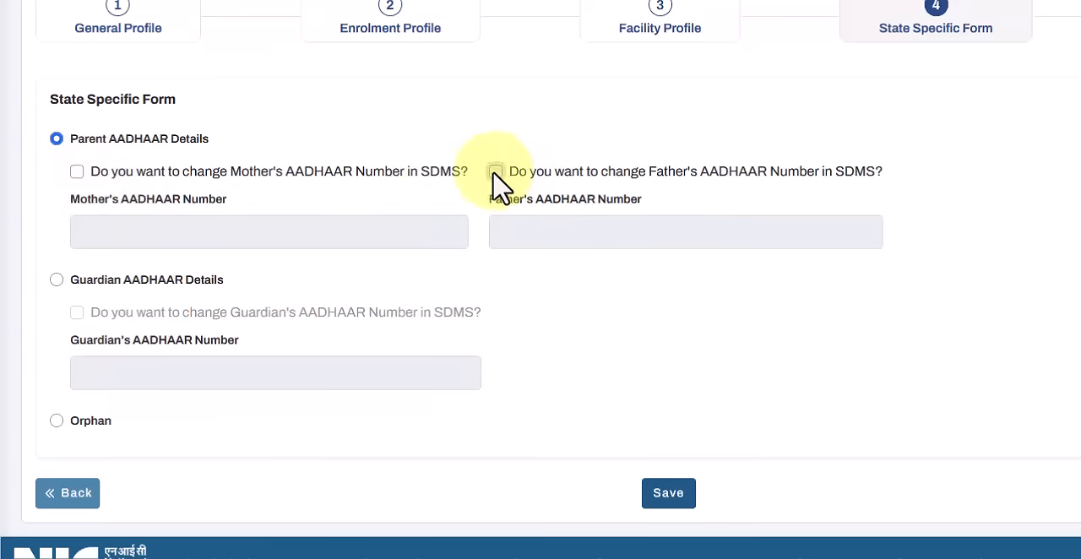
left_click(77, 172)
left_click(128, 234)
left_click(535, 243)
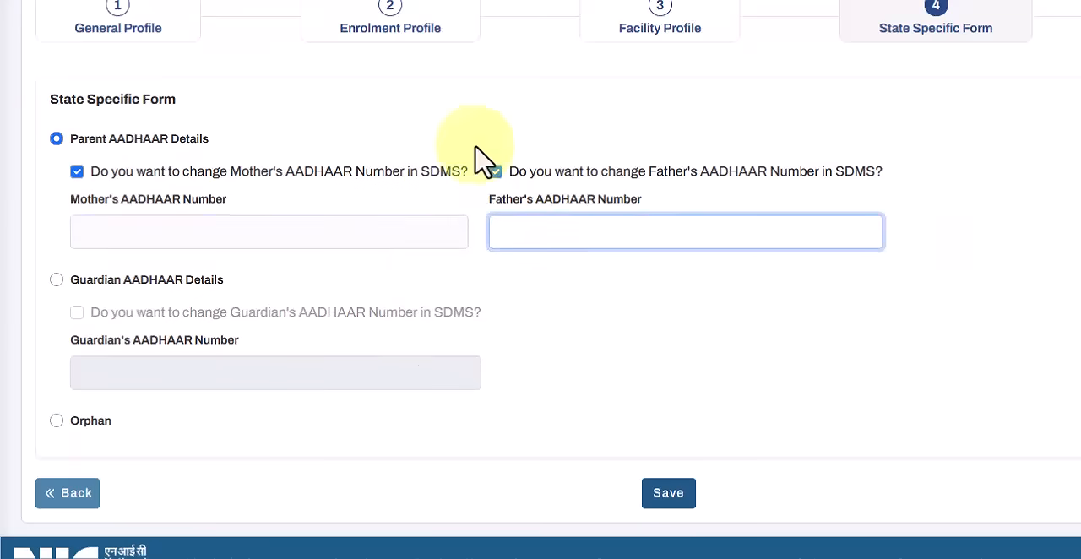
left_click(77, 172)
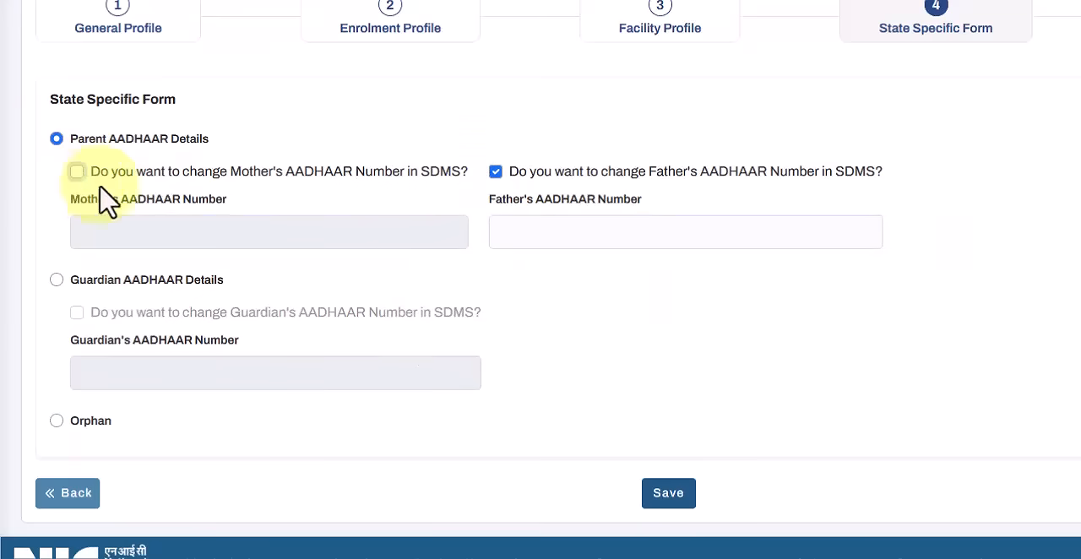
left_click(495, 172)
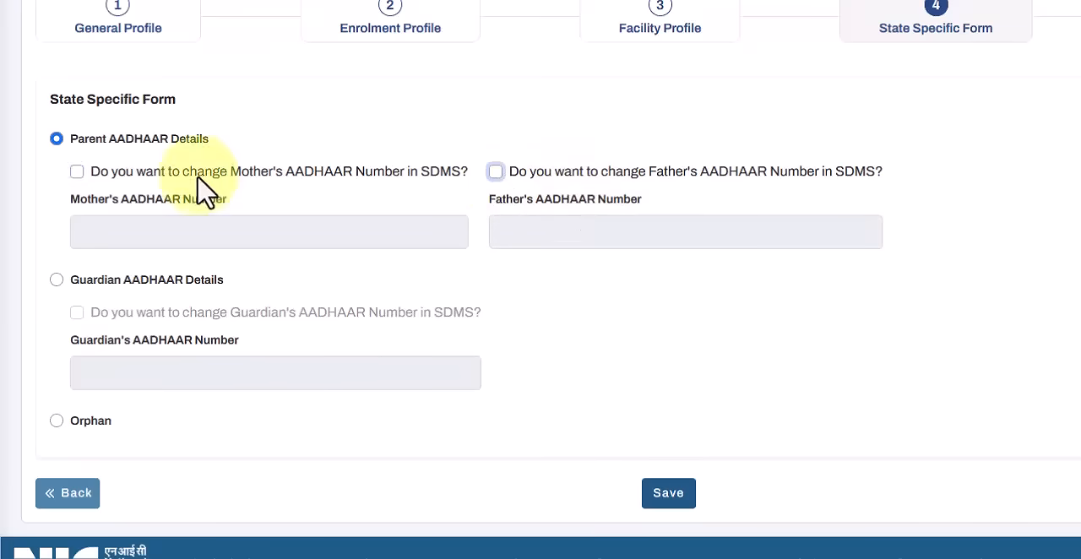
Step: Enter the mother's AADHAAR number, save the State Specific Form and continue to the profile preview
left_click(77, 172)
left_click(122, 226)
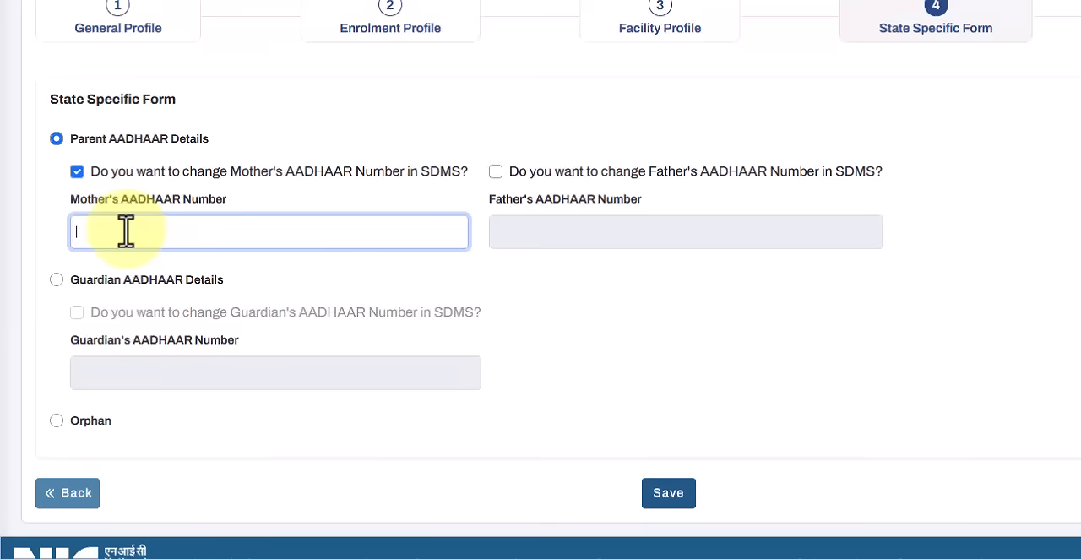
left_click(665, 496)
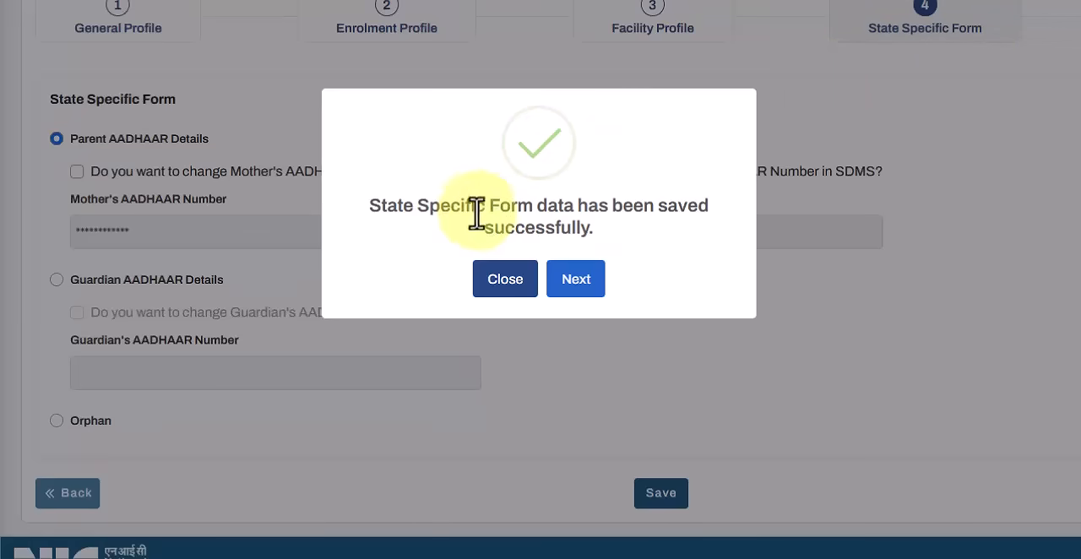
left_click(583, 283)
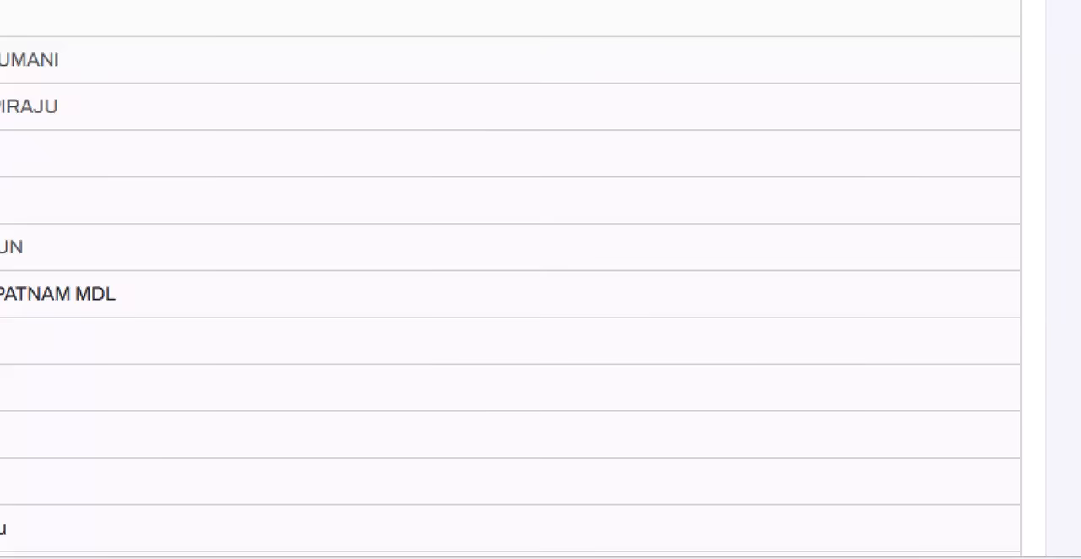
Step: Complete the student's data from the profile preview and confirm the completion
scroll(540, 338, "down", 5)
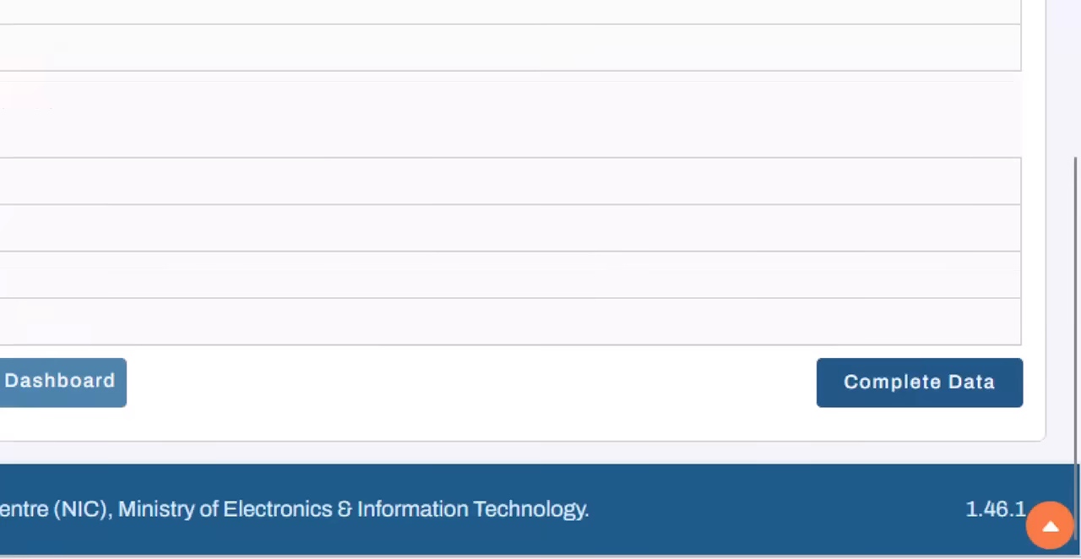
left_click(949, 397)
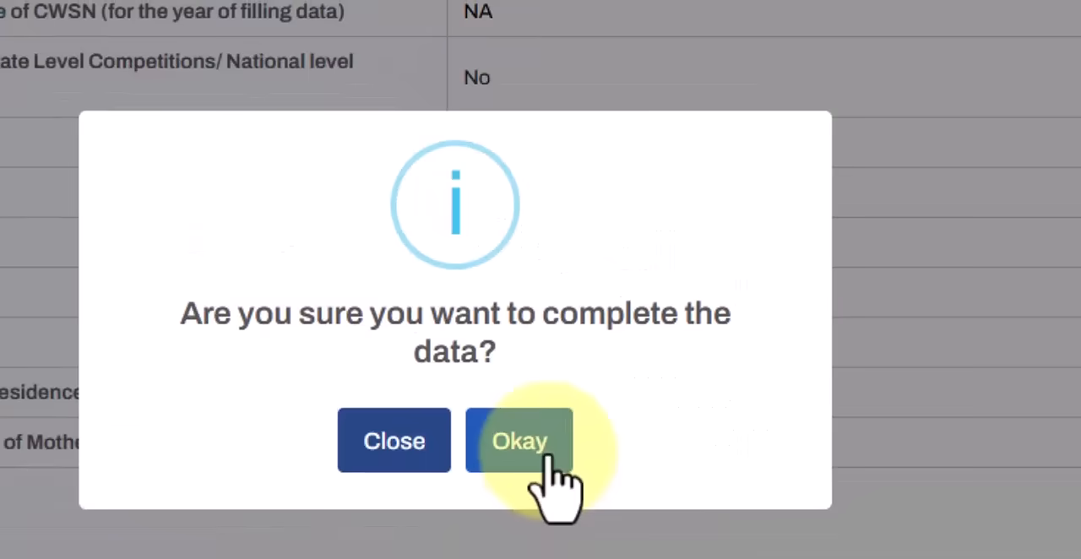
left_click(544, 456)
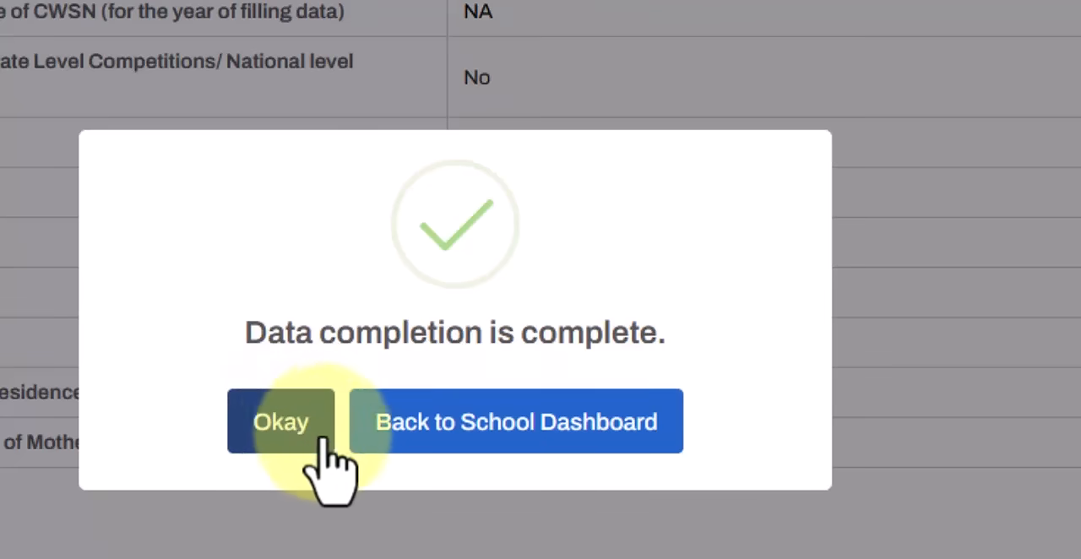
Step: Return to the School Dashboard and open the student list of the first listed class
left_click(543, 435)
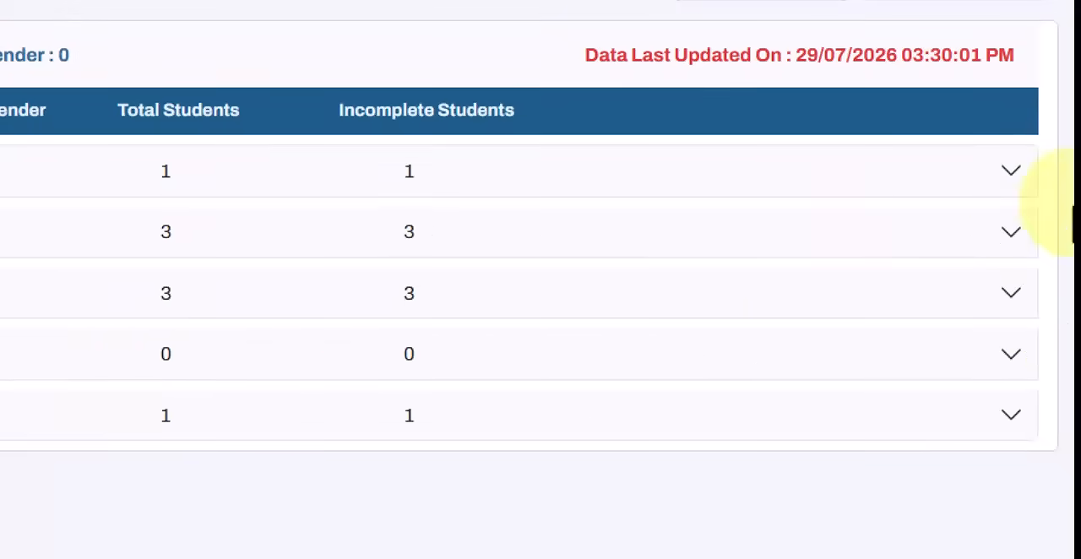
left_click(956, 181)
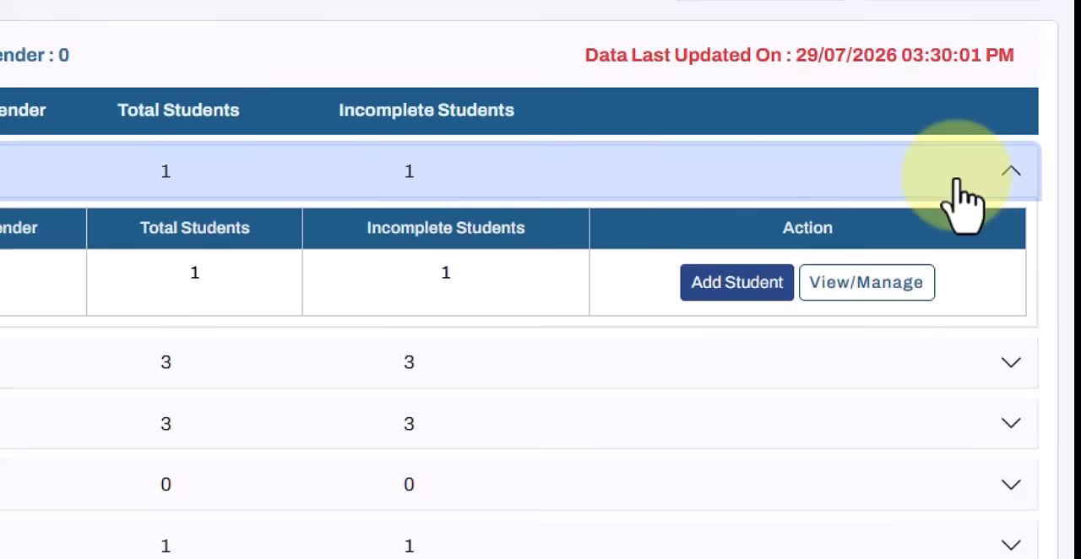
left_click(878, 287)
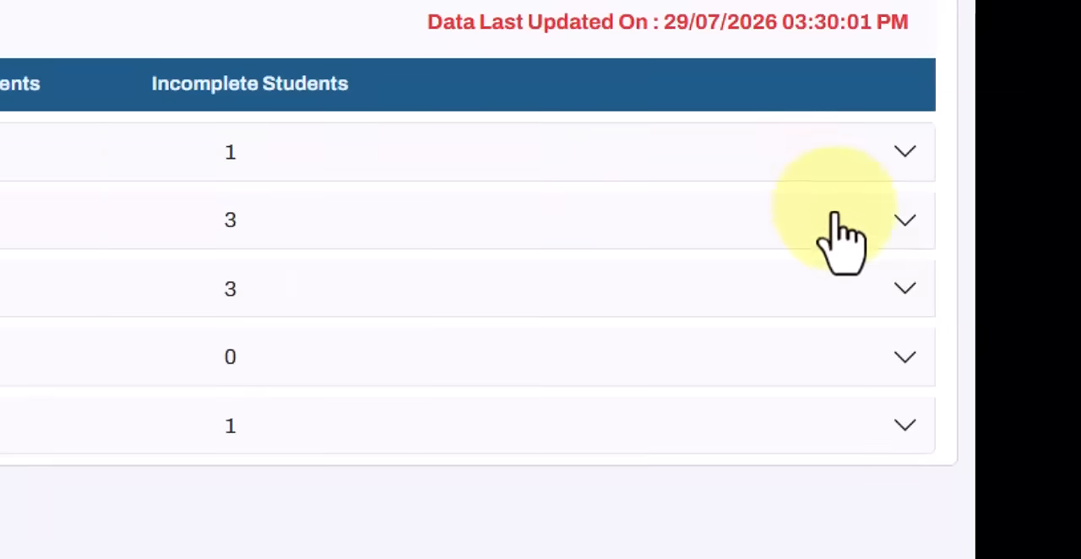
Step: Open the Enrolment Profile of the first student in the second listed class and try to save it
left_click(904, 221)
left_click(782, 355)
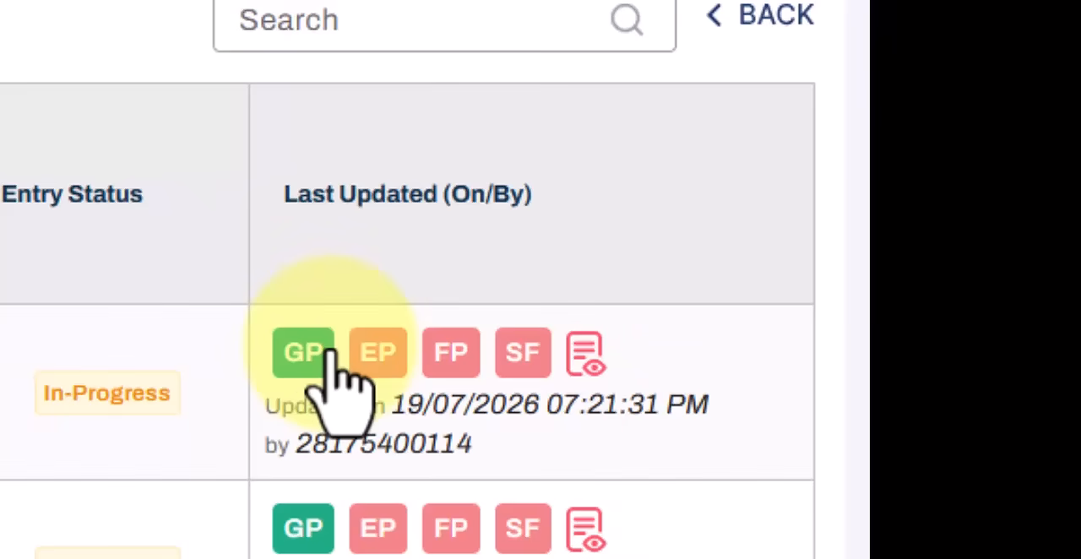
left_click(389, 359)
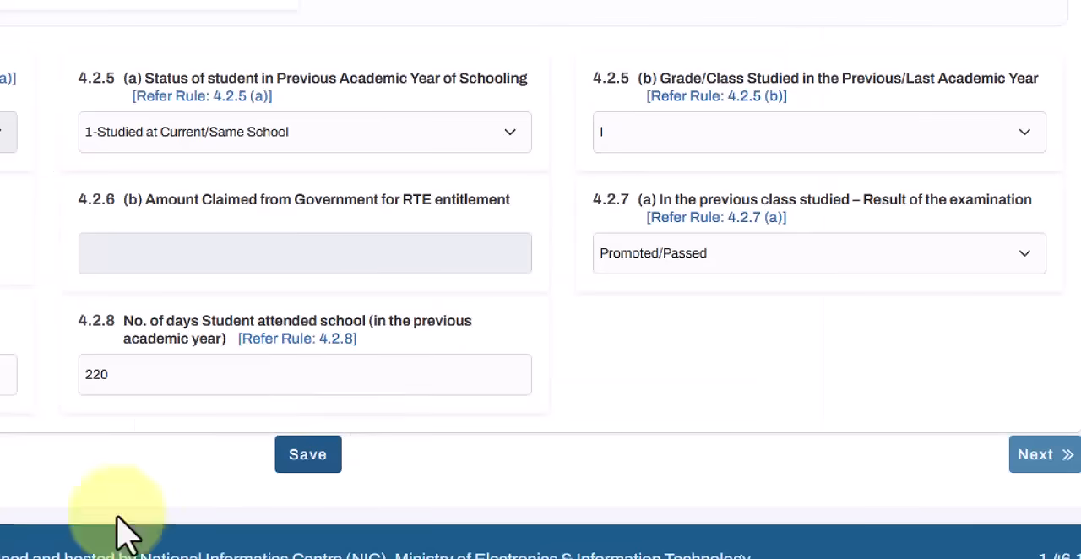
left_click(306, 462)
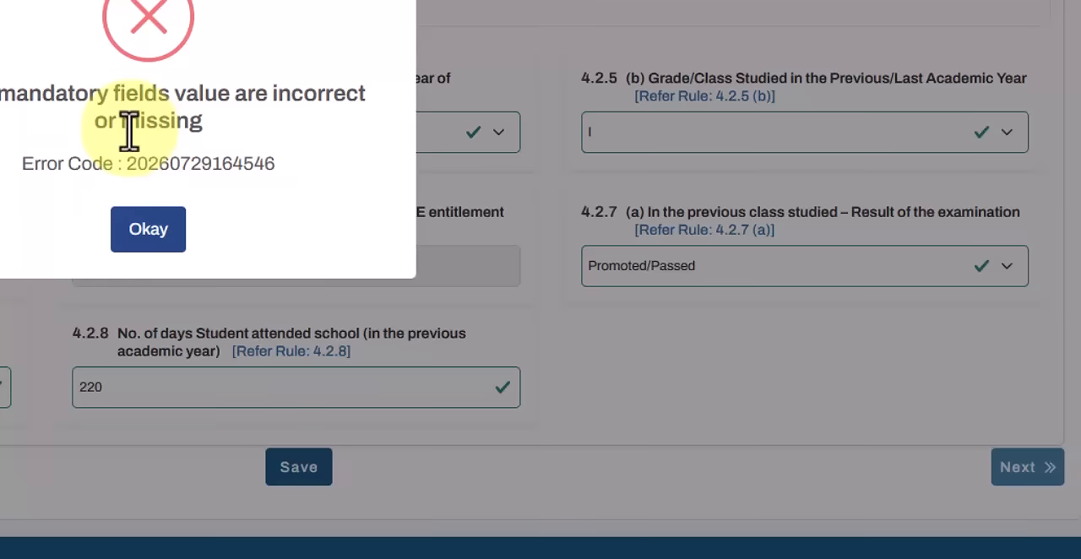
left_click(149, 238)
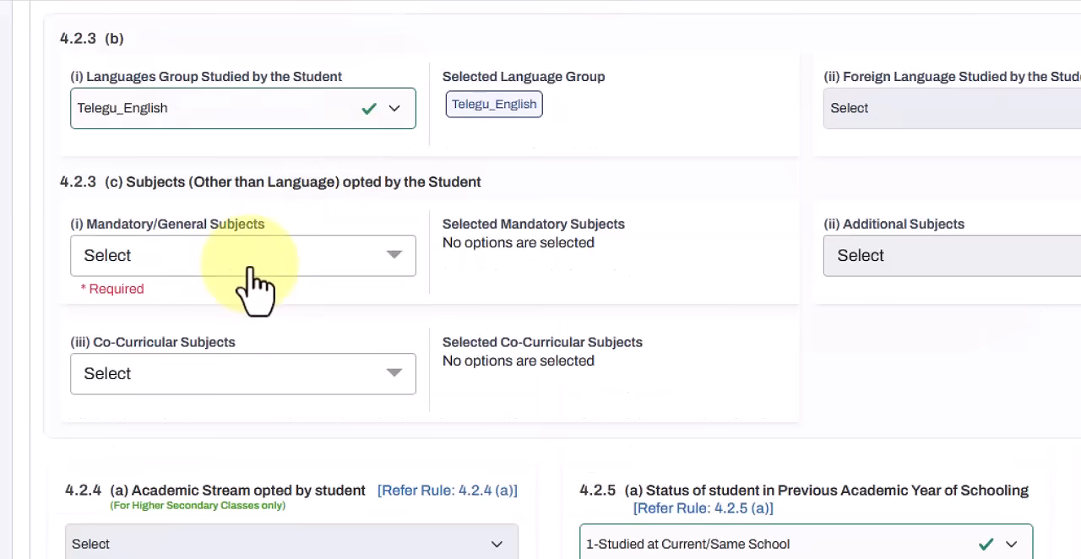
Step: Choose Mathematics and Environmental Studies (EVS) as the student's mandatory/general subjects
left_click(196, 265)
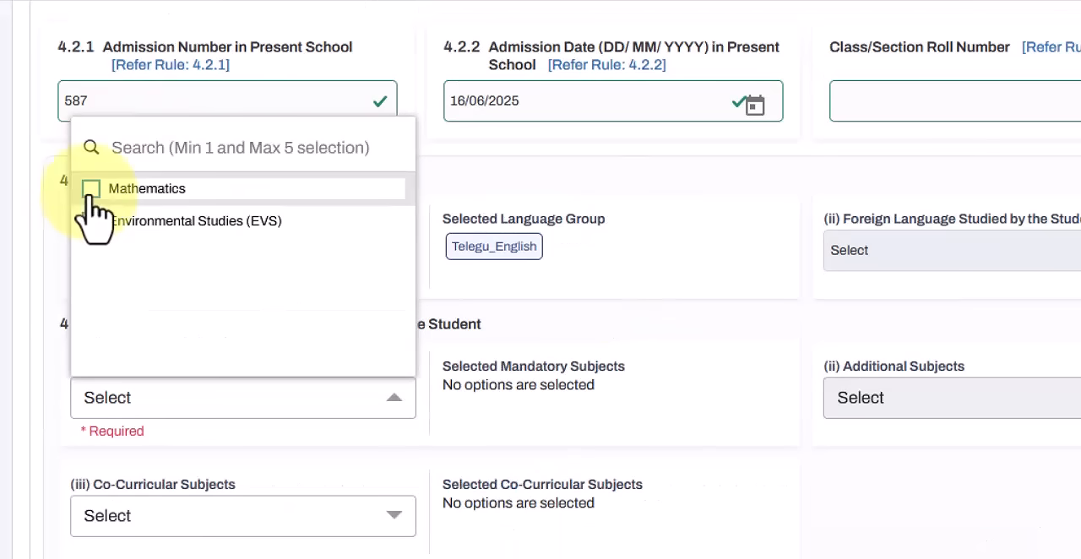
left_click(91, 190)
left_click(93, 221)
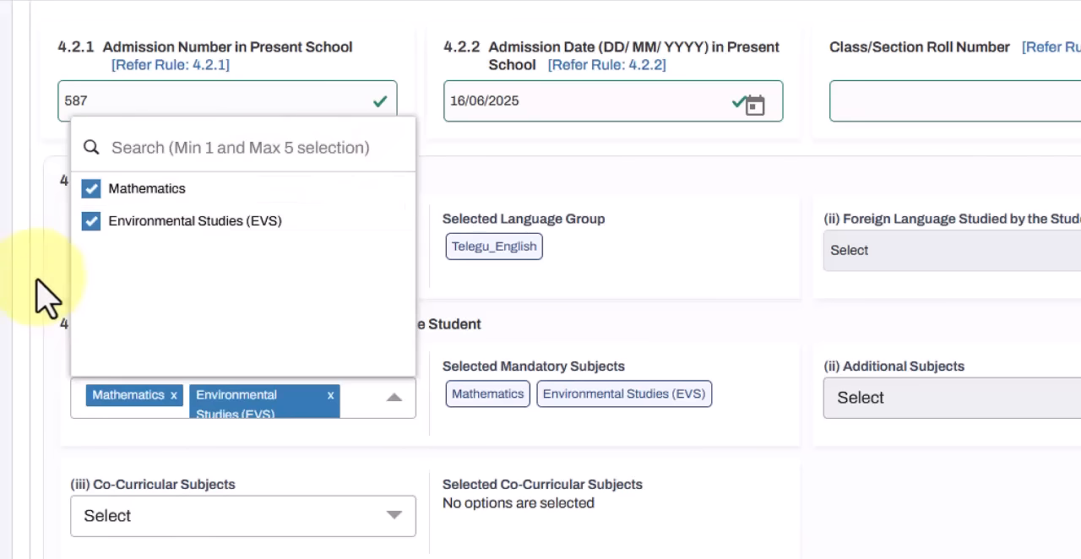
left_click(46, 295)
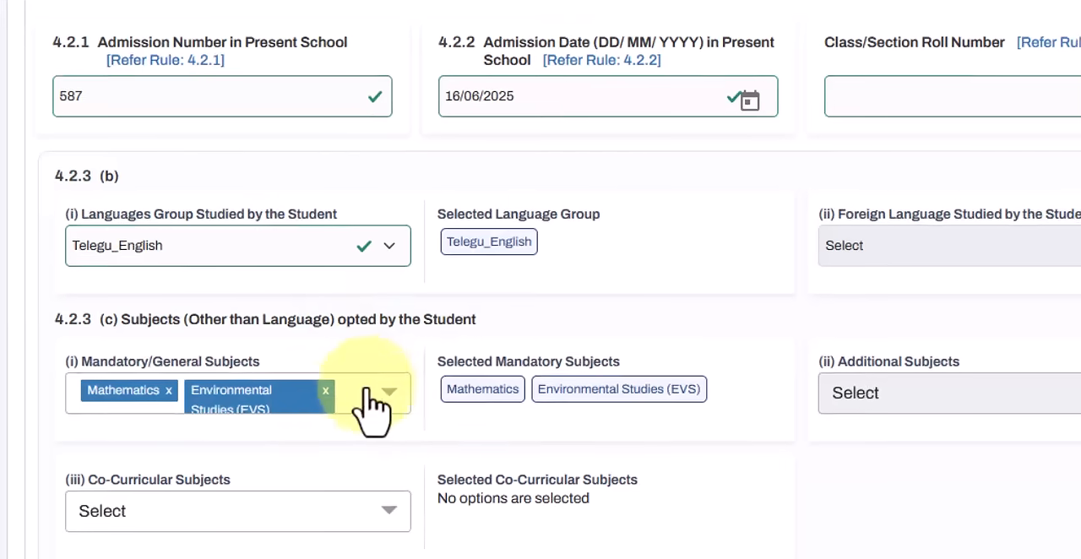
Step: Save the Enrolment Profile and continue to the Facility Profile
scroll(946, 372, "down", 3)
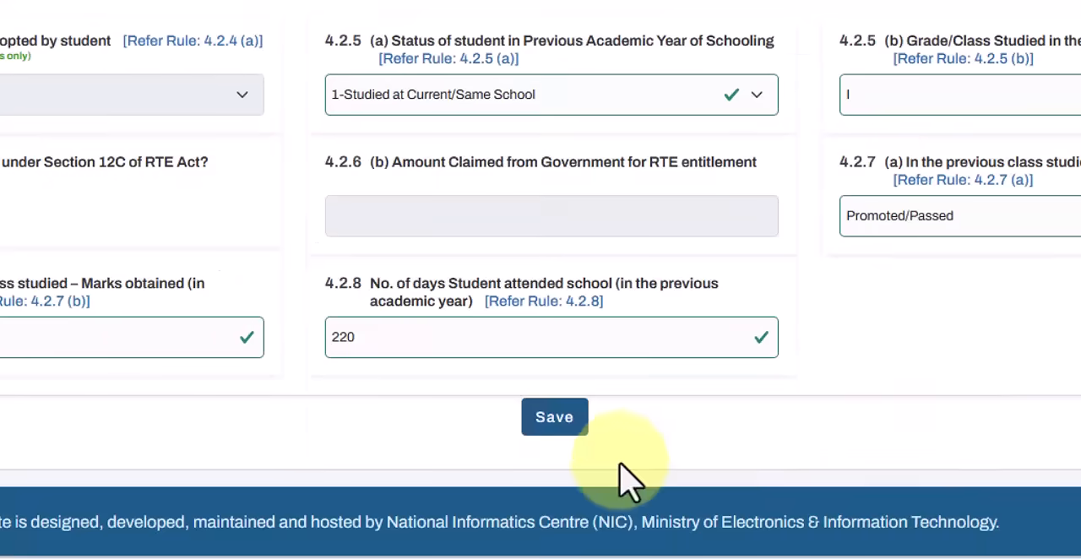
left_click(554, 418)
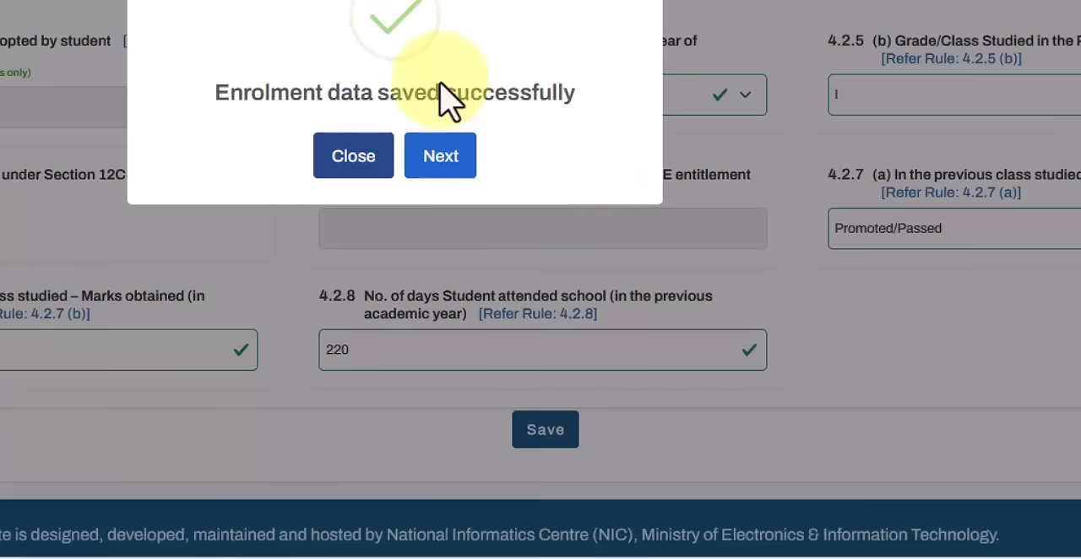
left_click(446, 179)
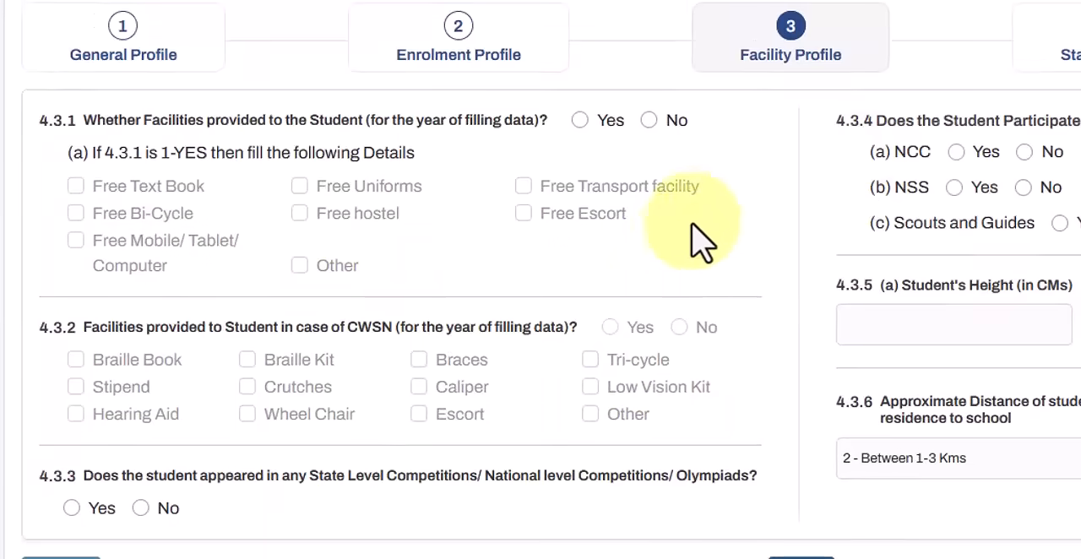
Step: Fill the Facility Profile with Free Text Book, Free Uniforms, NCC Yes, NSS Yes and height 120 cm, and save it to continue
left_click(579, 119)
left_click(75, 186)
left_click(299, 186)
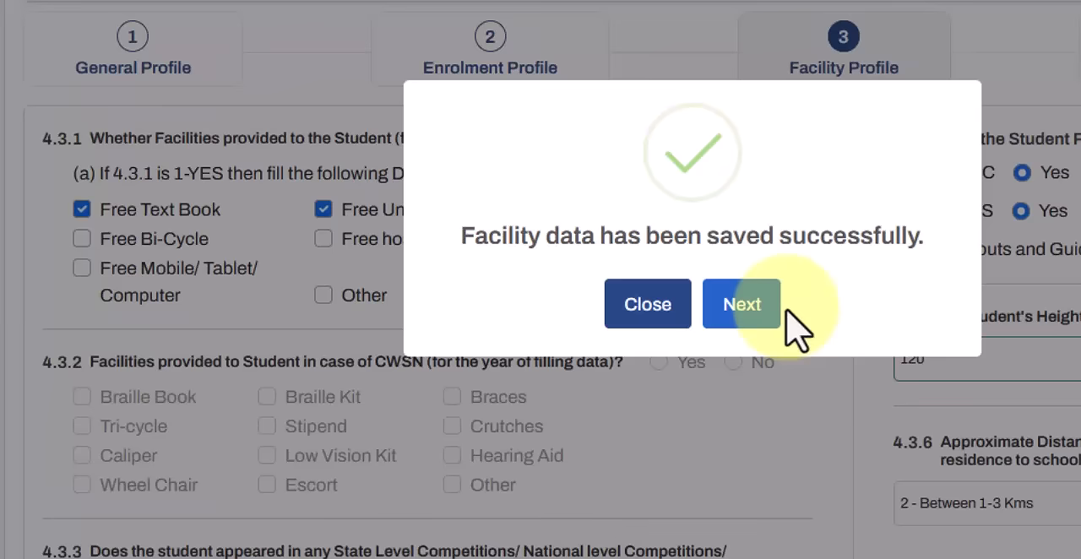
left_click(763, 306)
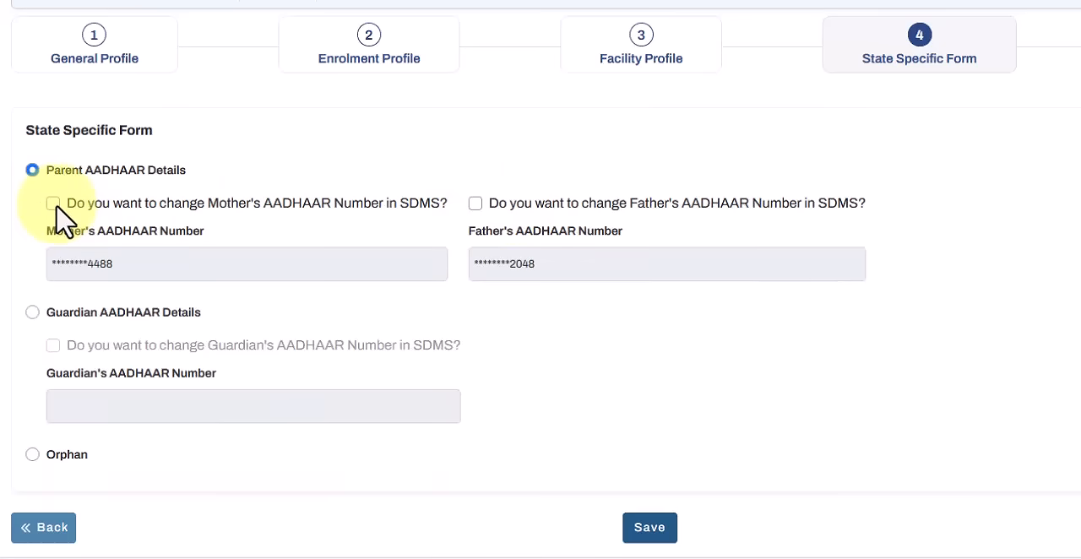
Step: Try the Guardian AADHAAR Details and Orphan choices, and return to Parent AADHAAR Details
left_click(32, 313)
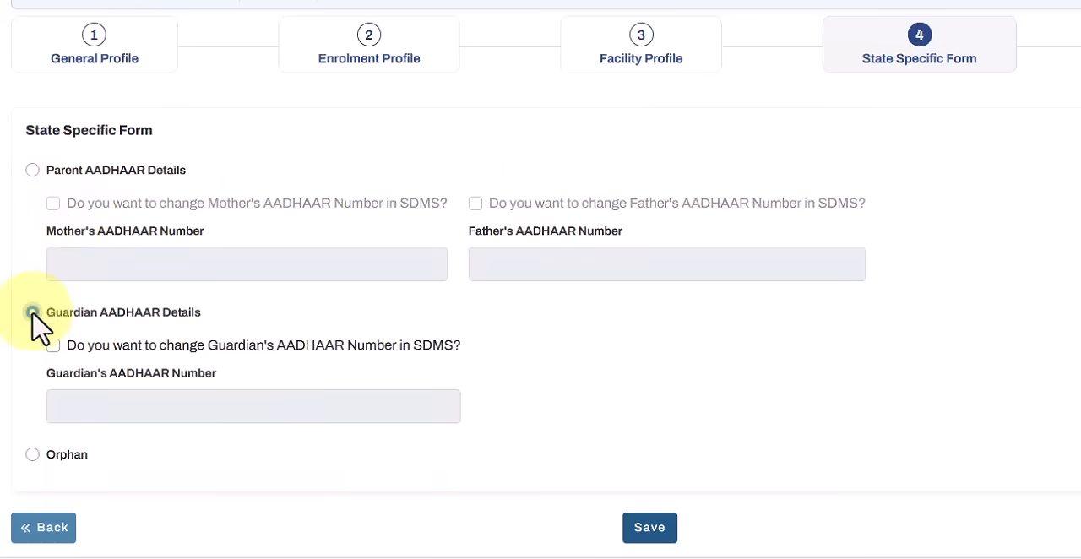
left_click(33, 456)
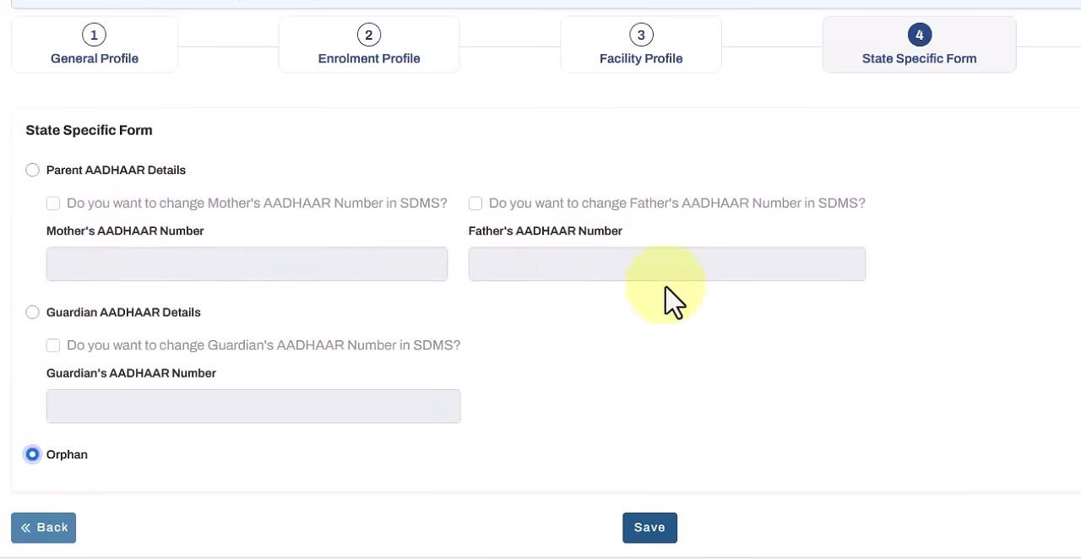
left_click(33, 171)
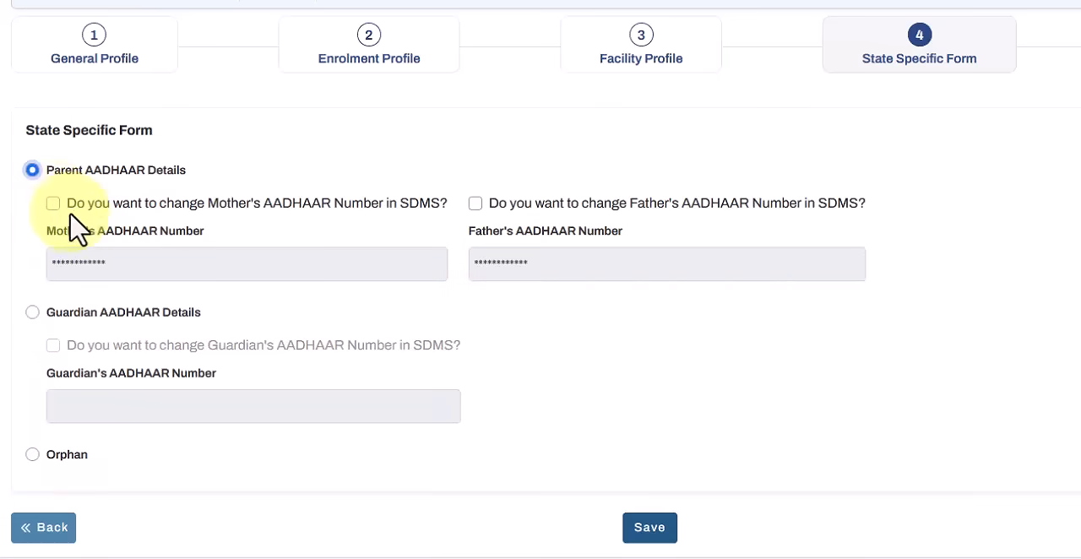
Step: Try the change options for the mother's and father's AADHAAR numbers, and switch to Guardian AADHAAR Details
left_click(53, 204)
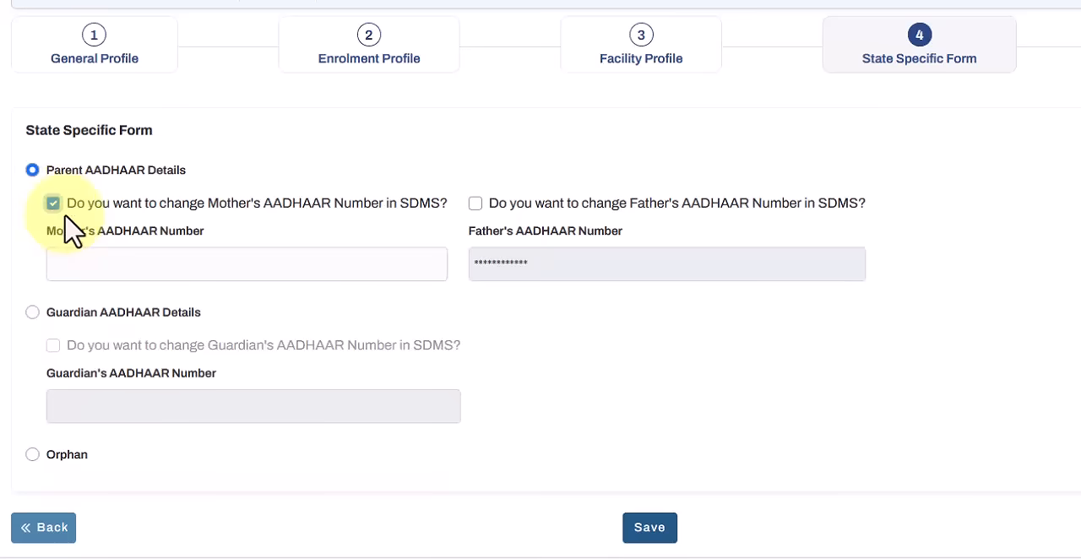
left_click(53, 203)
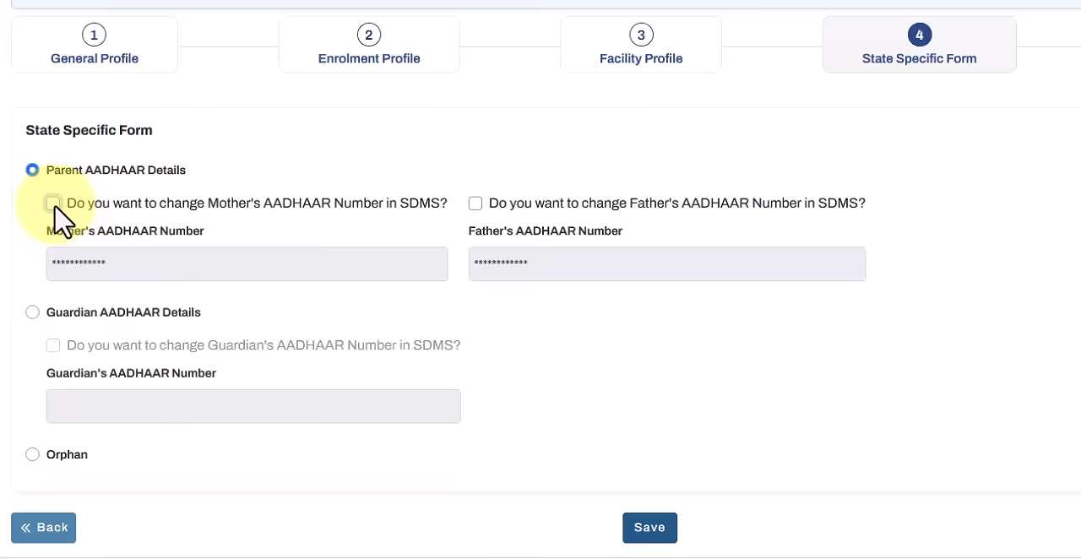
left_click(476, 204)
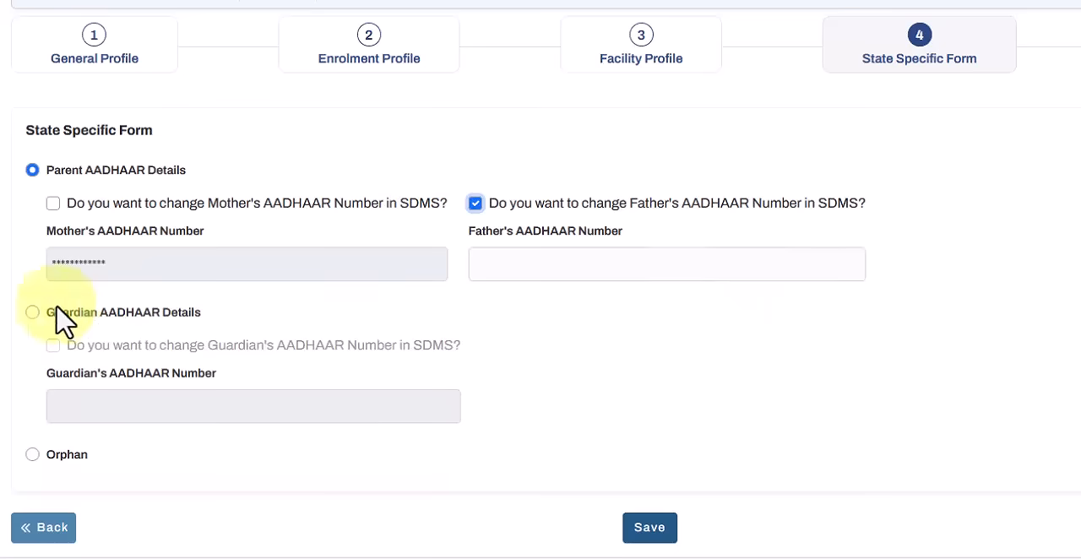
left_click(32, 313)
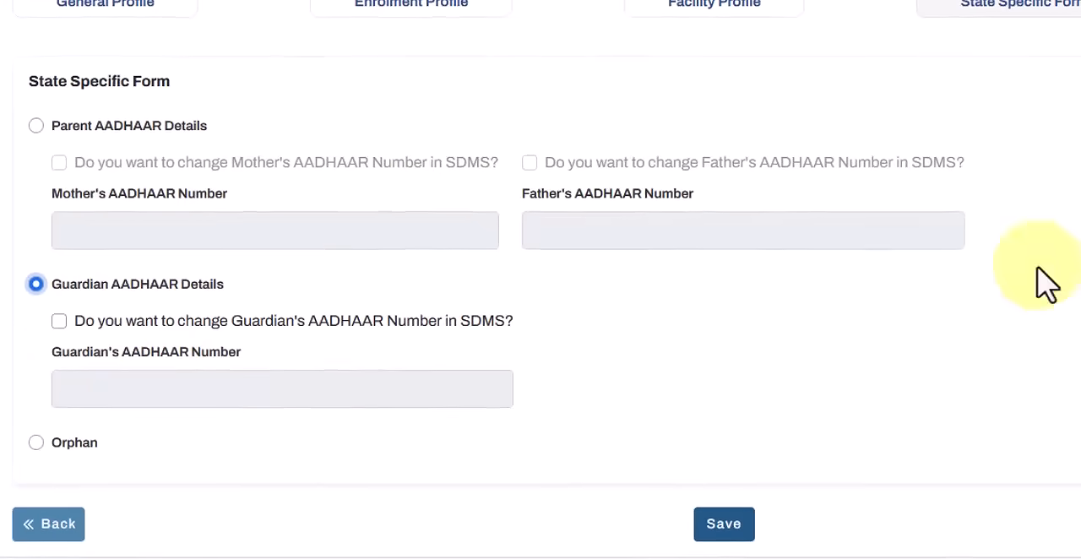
Step: Leave the State Specific Form unsaved and complete the student's data from the profile preview
left_click(752, 21)
left_click(1013, 26)
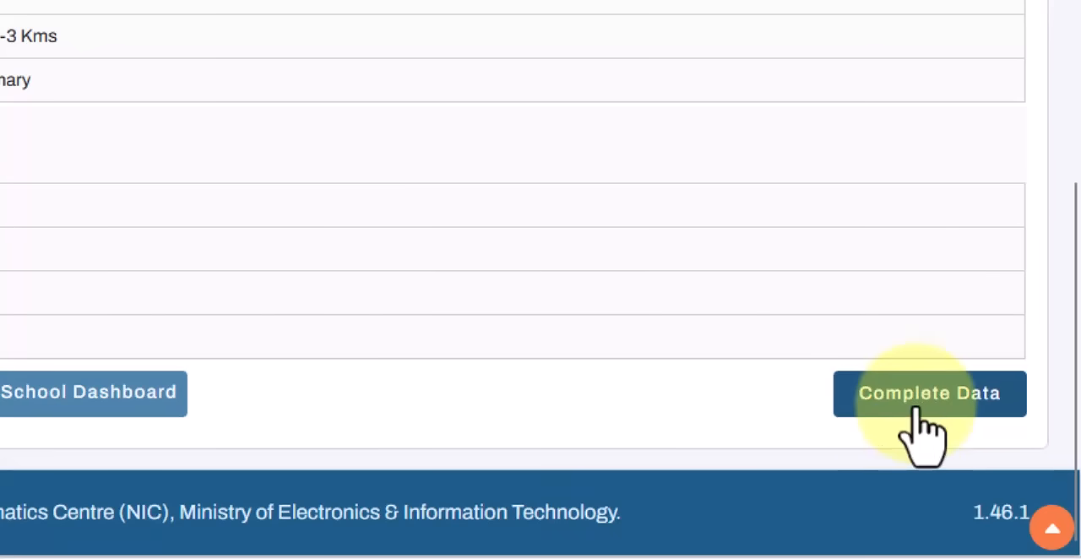
left_click(925, 432)
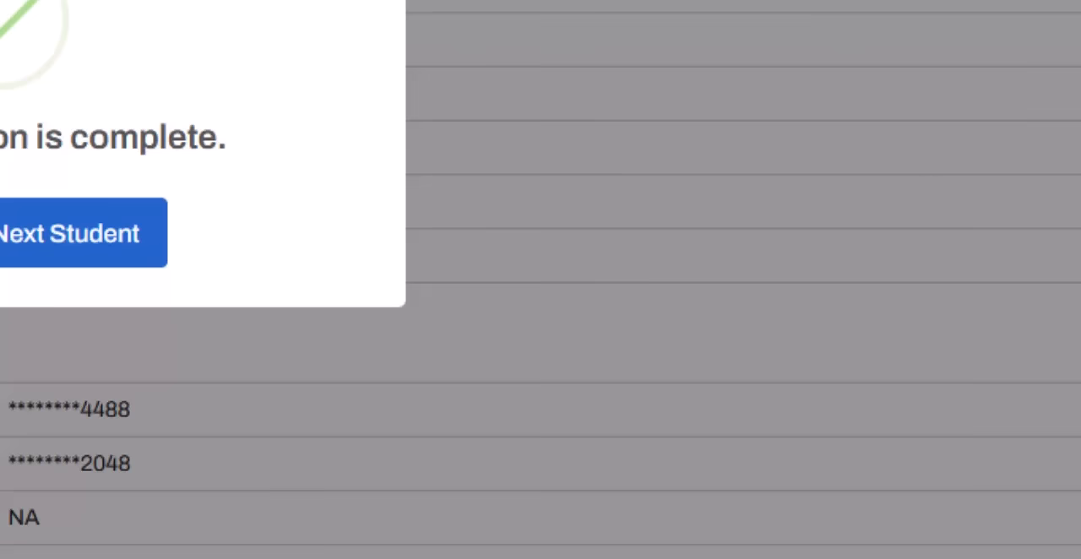
left_click(2, 234)
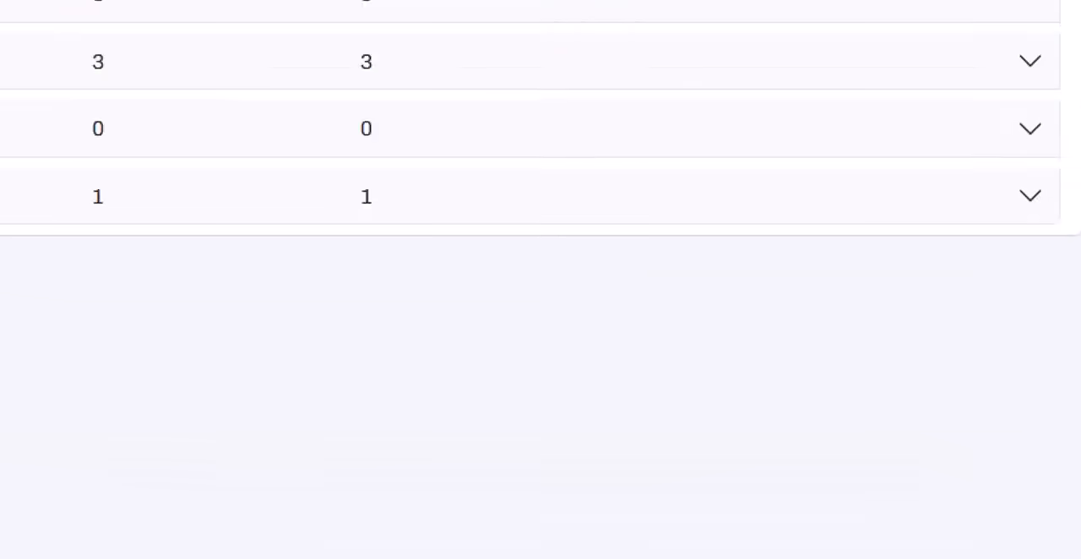
Step: Open the second listed class's student list, and examine the dashboard's Incomplete Students column for all classes
left_click(735, 184)
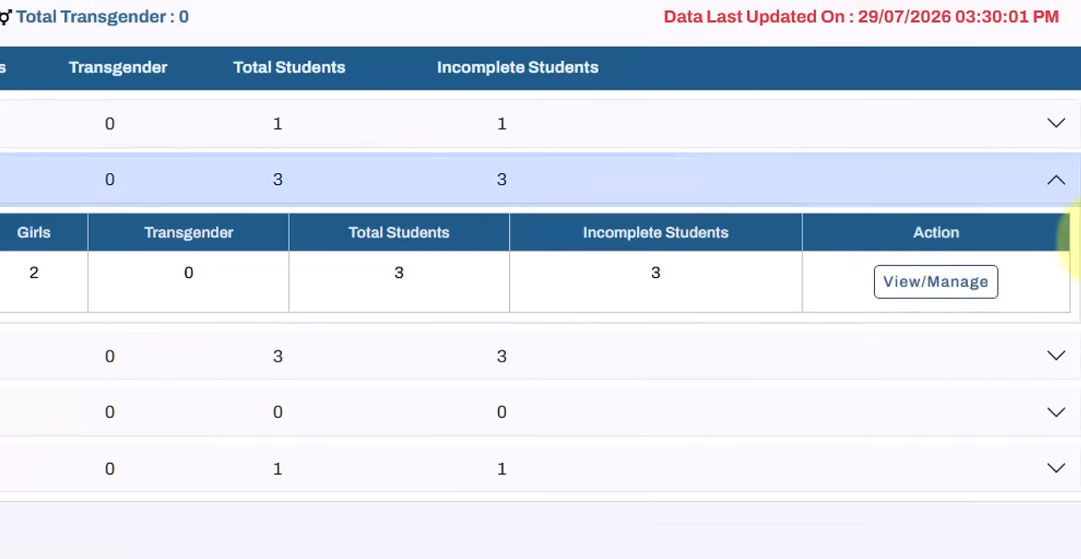
left_click(963, 287)
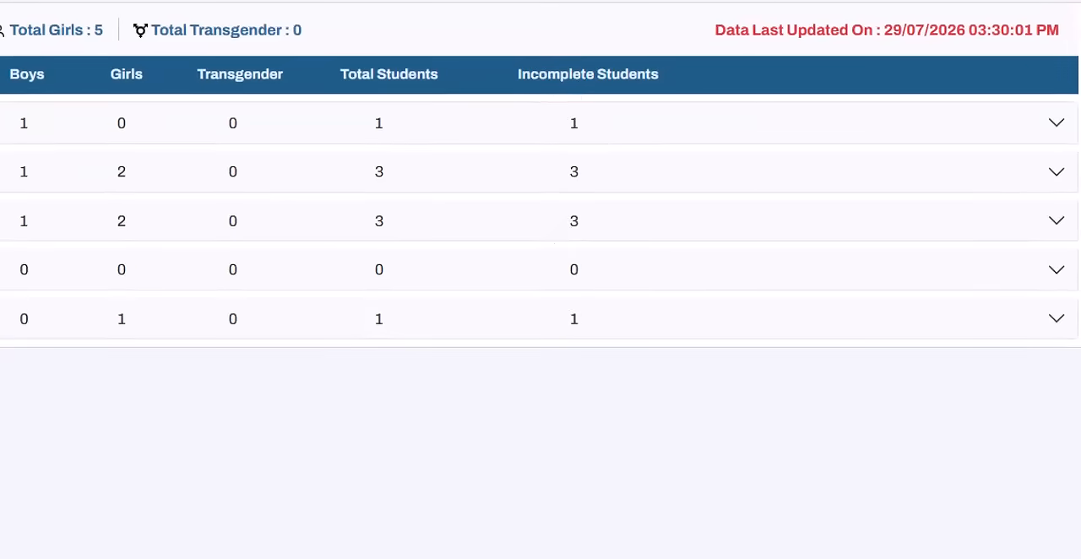
left_click_drag(518, 77, 668, 102)
left_click(617, 100)
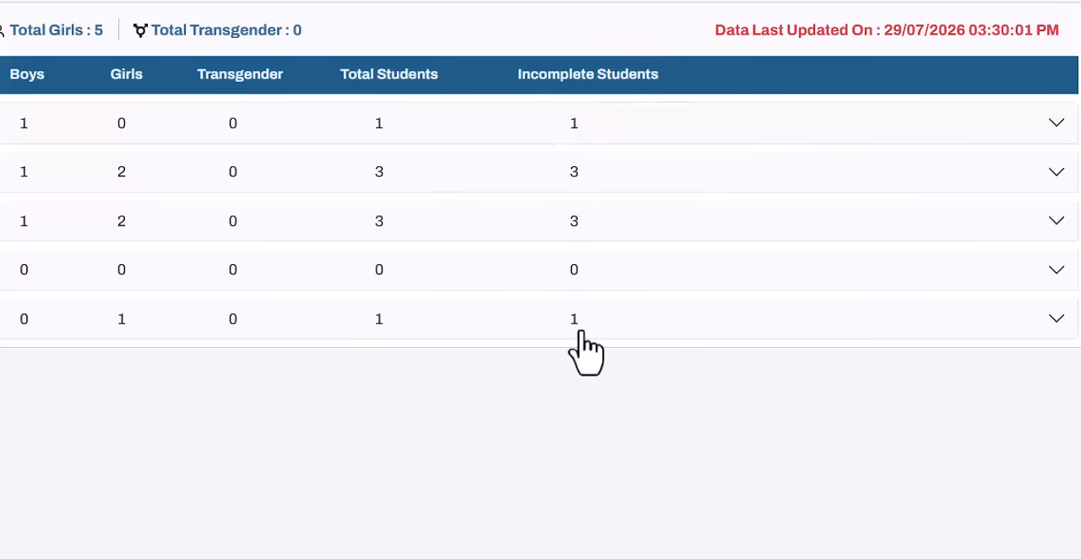
left_click_drag(518, 84, 667, 84)
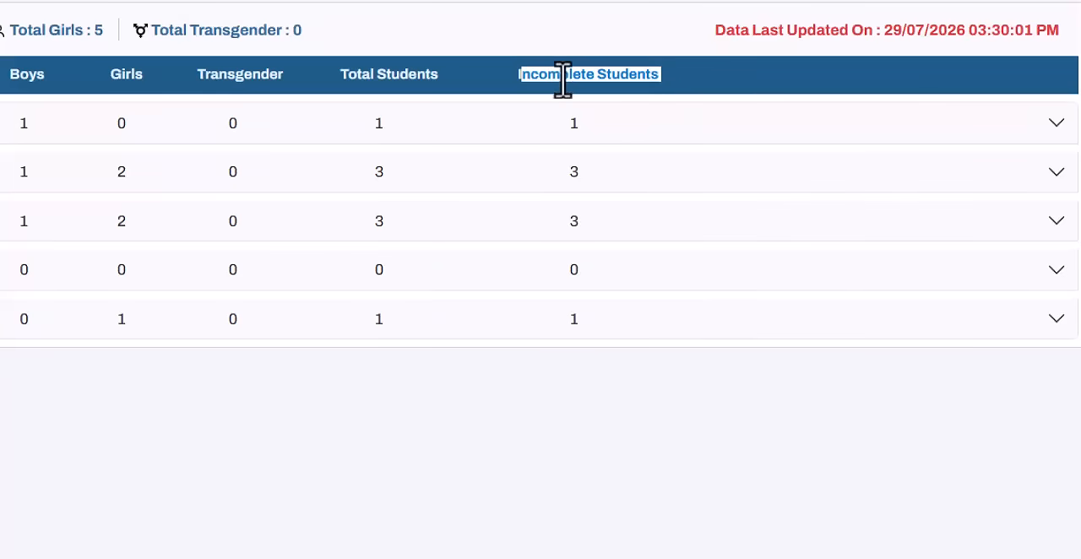
Step: Open the first listed class's student list from the dashboard and check the student's entry status
left_click(524, 67)
left_click_drag(518, 84, 612, 91)
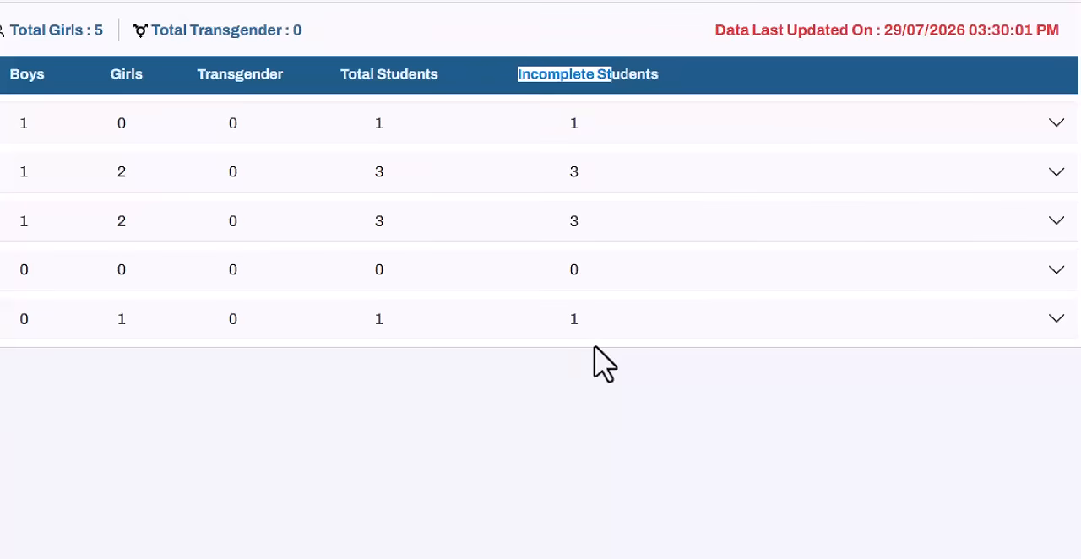
left_click(844, 135)
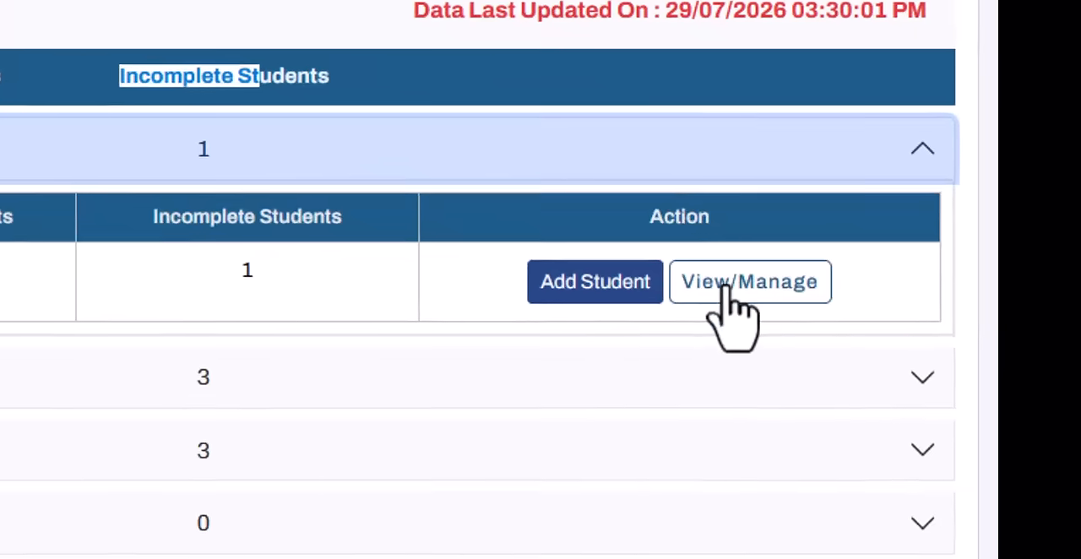
left_click(724, 290)
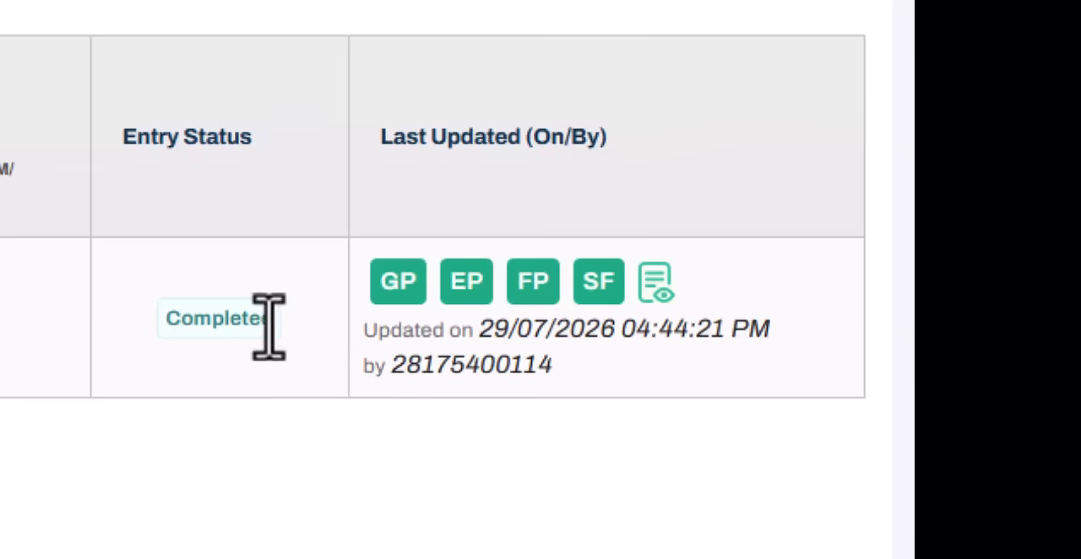
Step: Return to the School Dashboard and review the Total Students and Incomplete Students columns for the listed classes
left_click(853, 0)
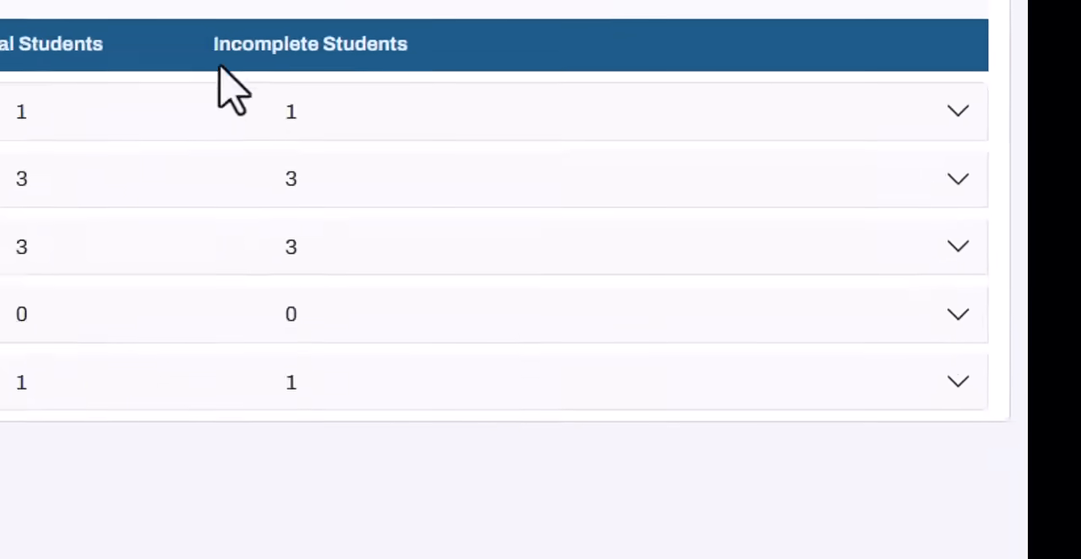
left_click_drag(207, 44, 456, 63)
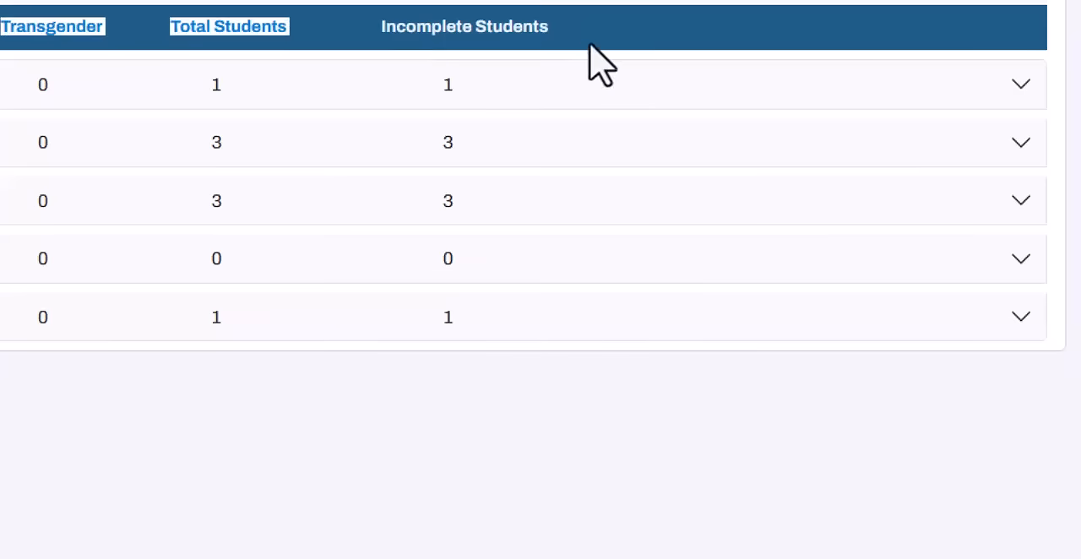
left_click(385, 28)
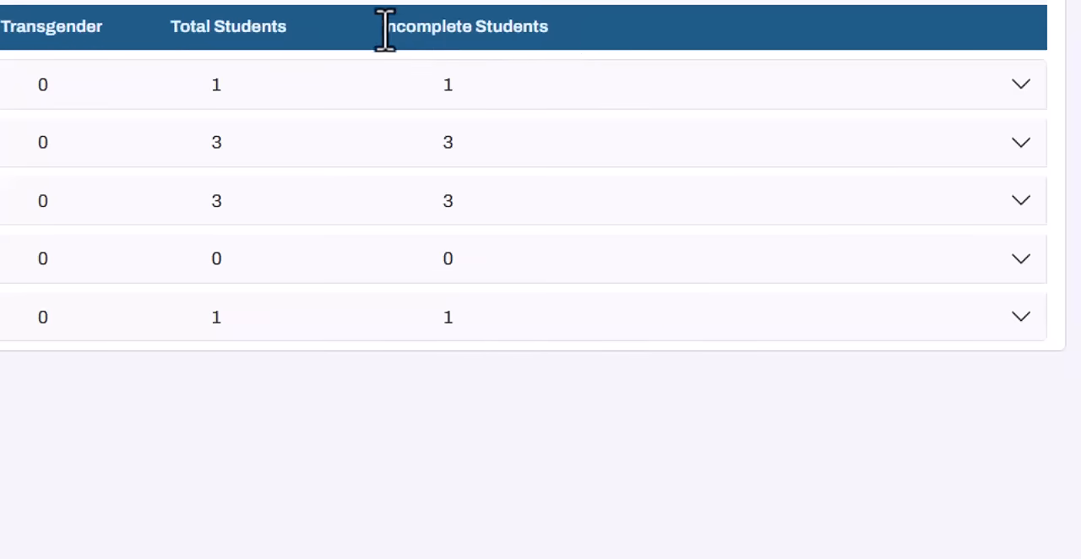